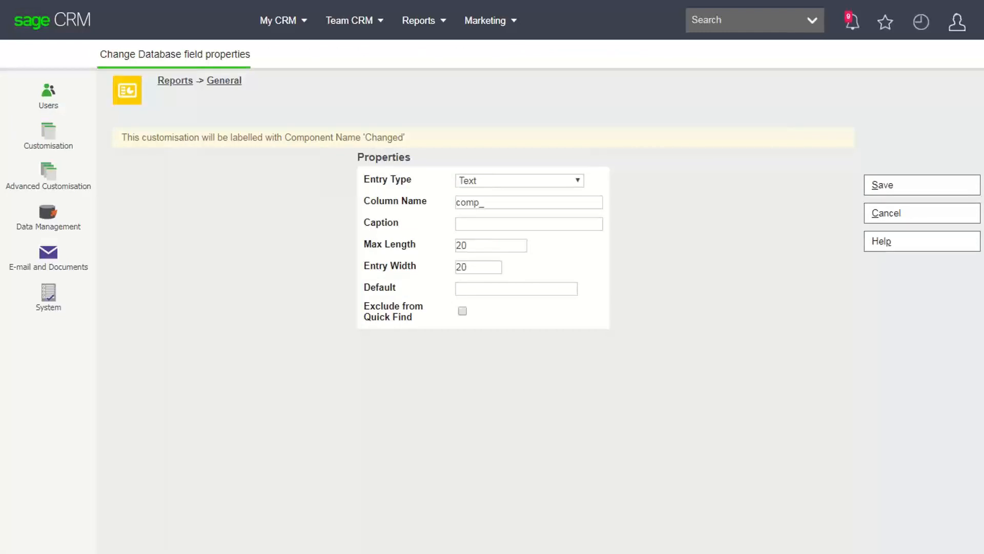
# - Create the comp_crn Text field (max length 20) with the caption Registration Number
pyautogui.click(577, 180)
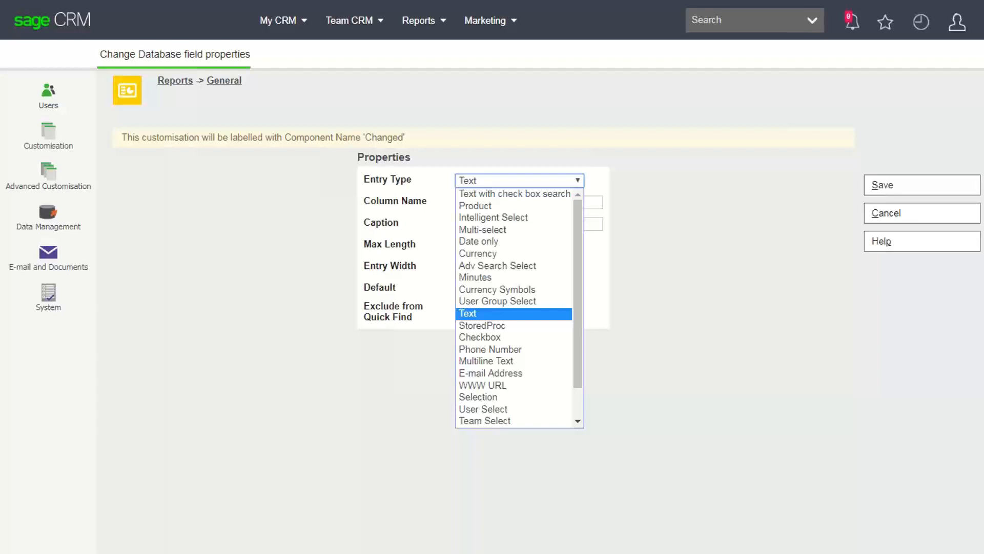
pyautogui.press('Escape')
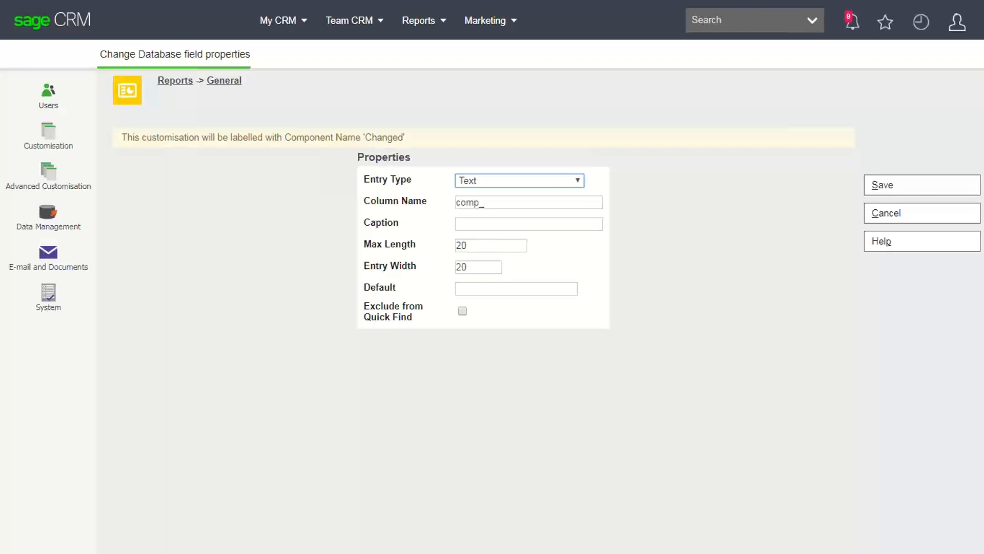
pyautogui.press('Tab')
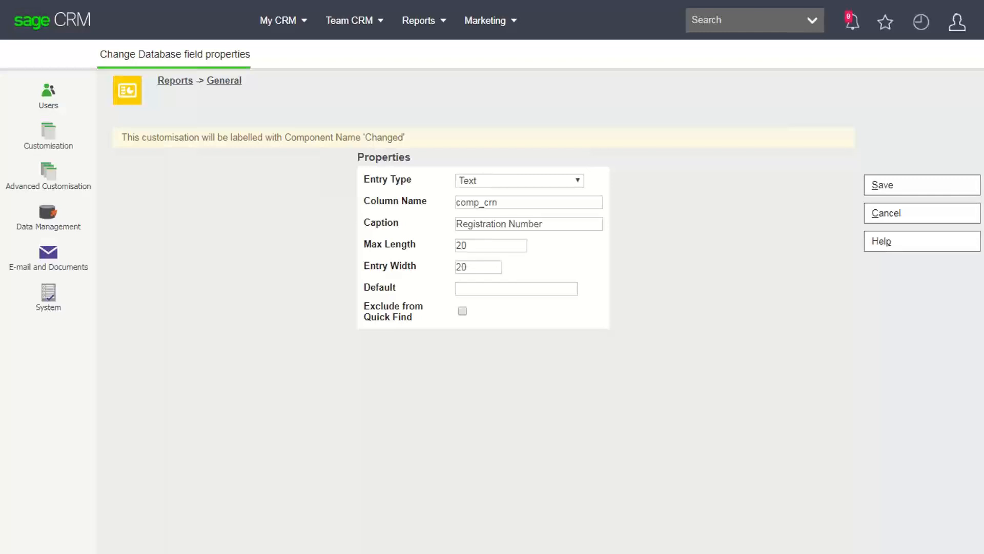
# - Save Registration Number and add Tax Number (comp_taxnumber), both excluded from Quick Find
pyautogui.click(462, 311)
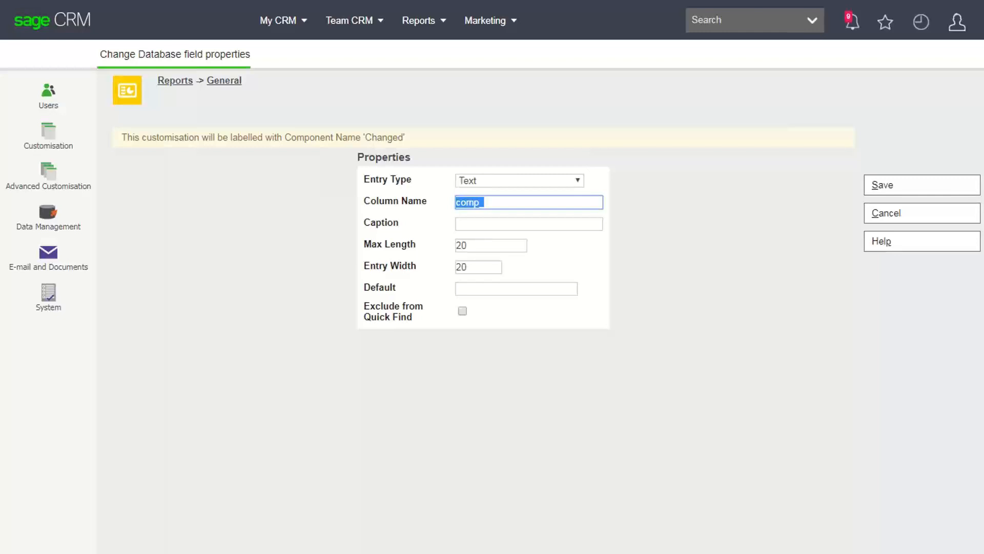
pyautogui.write('comp_taxnumber')
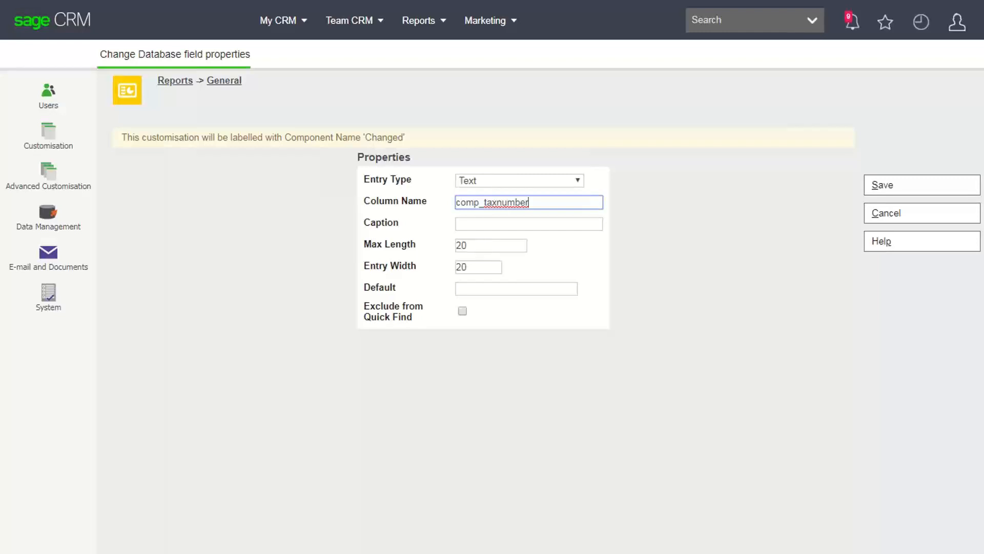
pyautogui.press('Tab')
pyautogui.write('Tax Number')
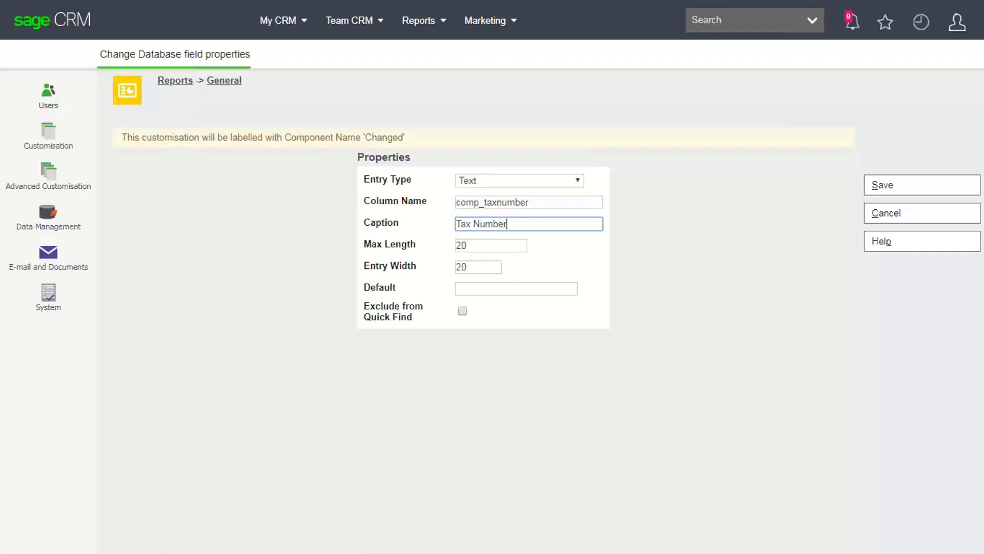
pyautogui.click(462, 310)
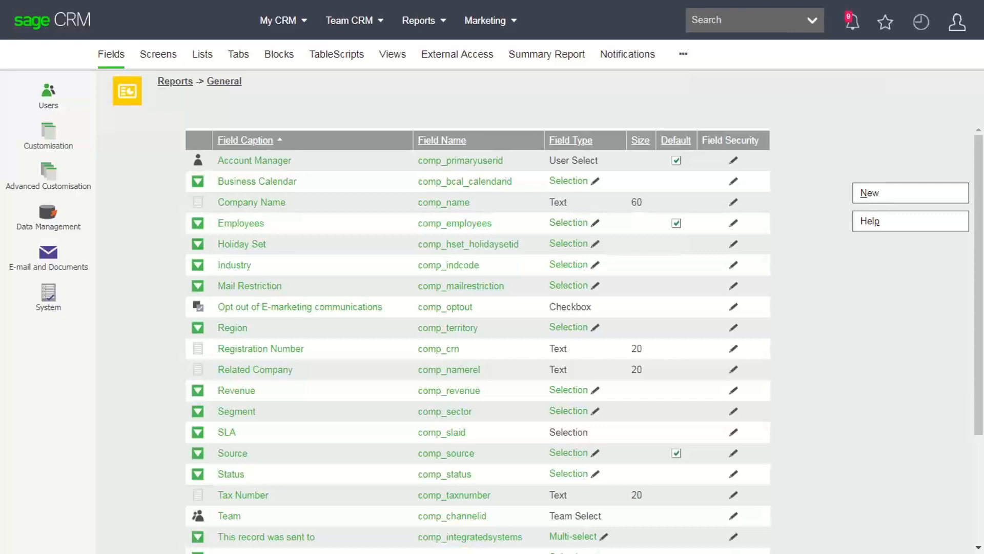
pyautogui.click(158, 54)
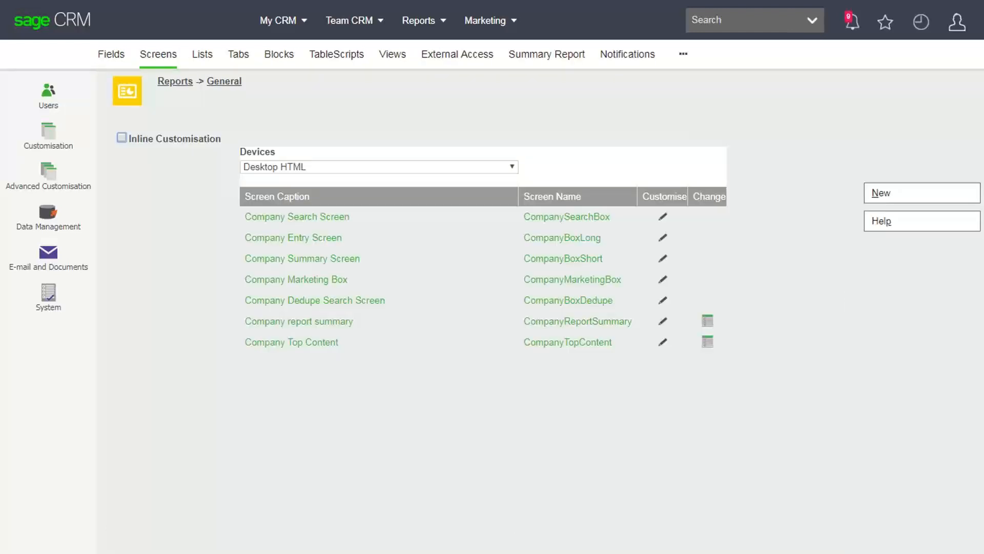
# - Open the Company List by Type report under Reports > General for editing
pyautogui.moveTo(425, 21)
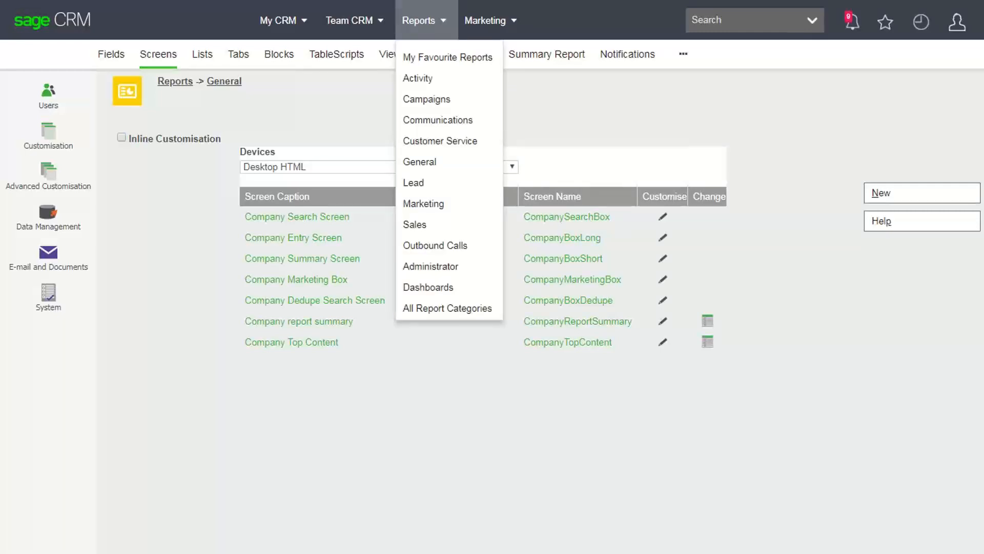
pyautogui.click(419, 161)
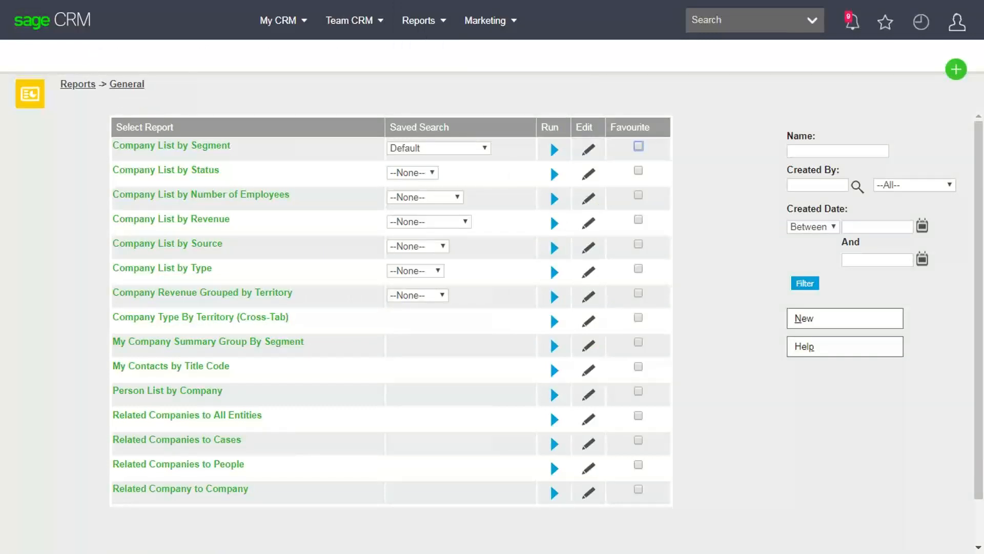
pyautogui.click(589, 272)
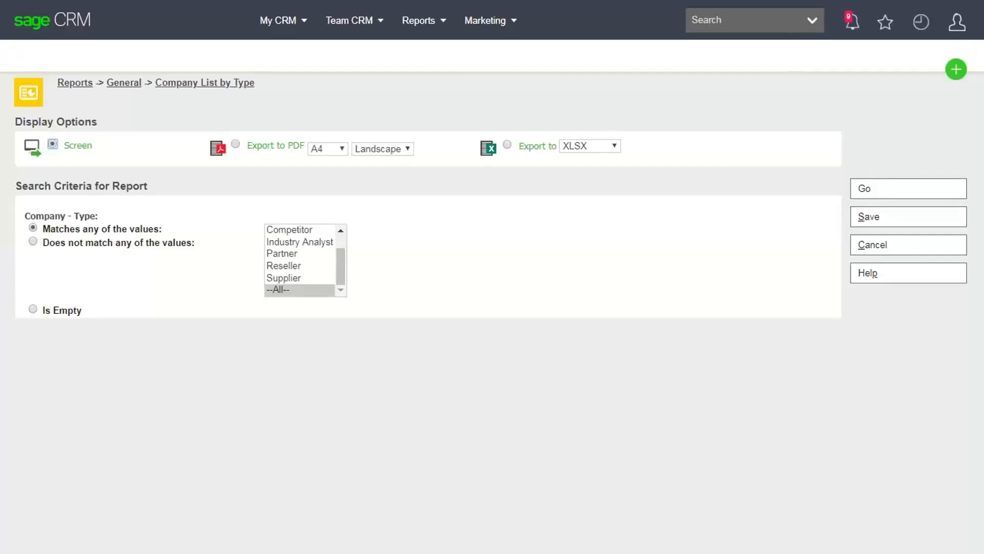
# - Show the recently viewed records to reach the Gatecom Inc. company
pyautogui.click(922, 22)
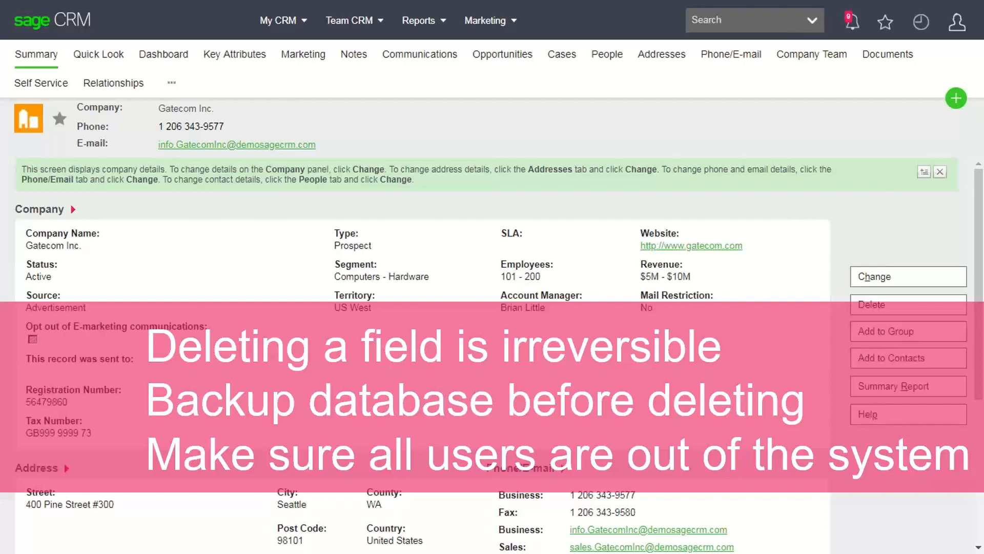
# - Open the account menu to reach Administration for the company Tax Number field
pyautogui.click(957, 22)
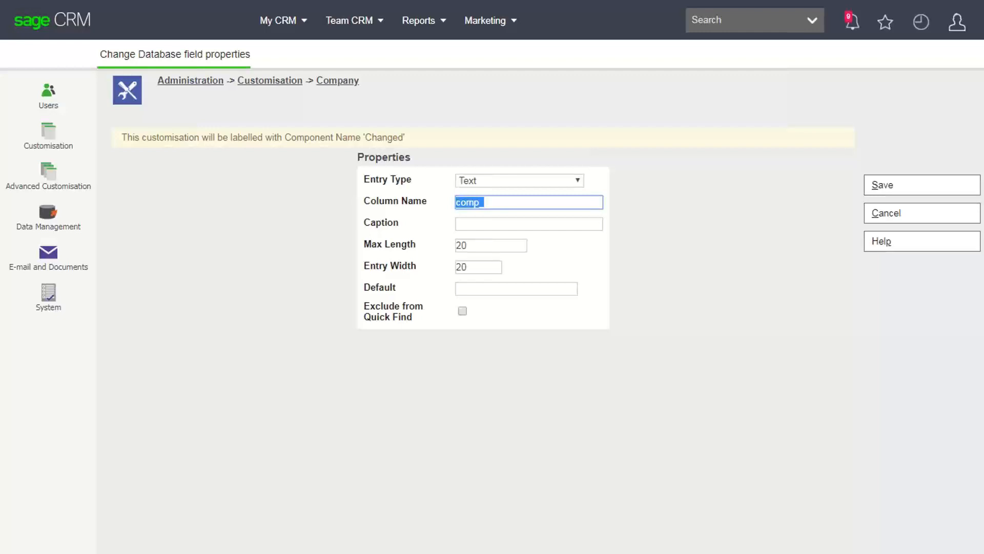
# - Set the entry type for the new comp_creditcheckmaximum field, captioned Credit Check Maximum
pyautogui.click(519, 181)
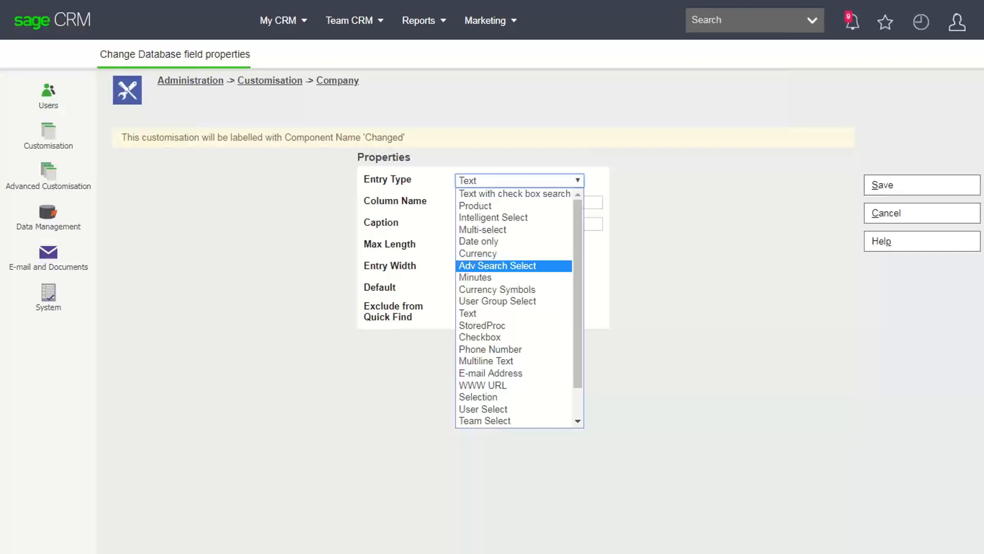
pyautogui.press('Return')
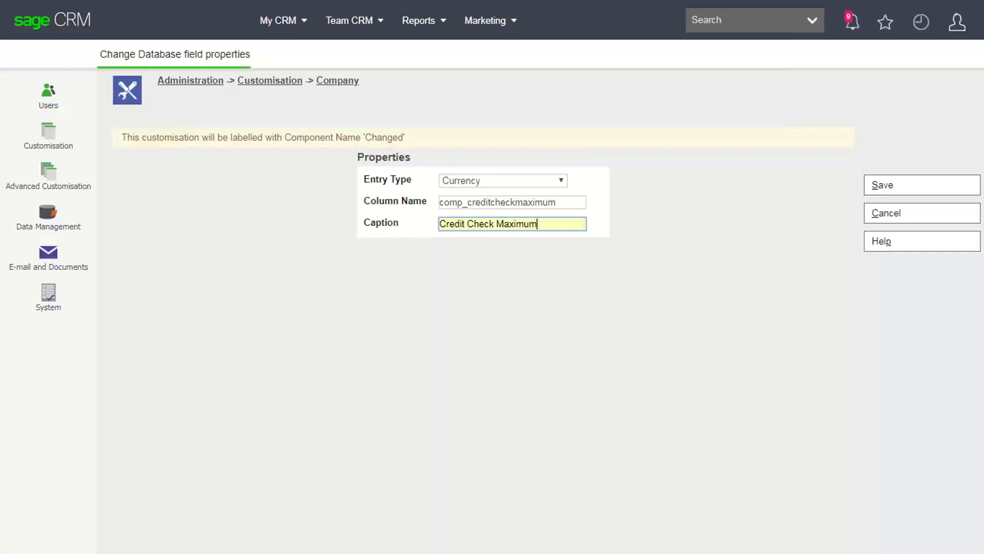
# - Save the new Credit Check Maximum currency field
pyautogui.press('Return')
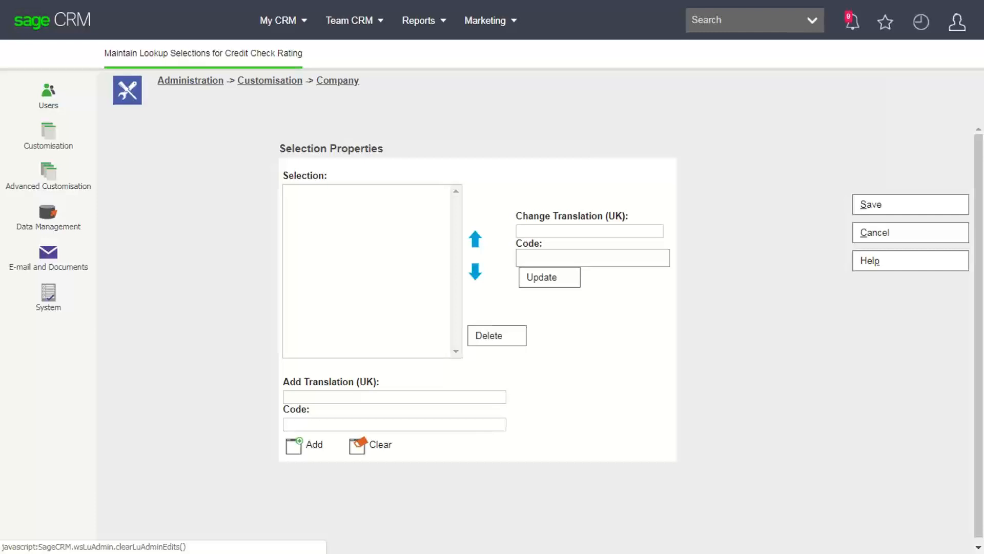
# - Add A and B as selection choices for Credit Check Rating
pyautogui.write('A')
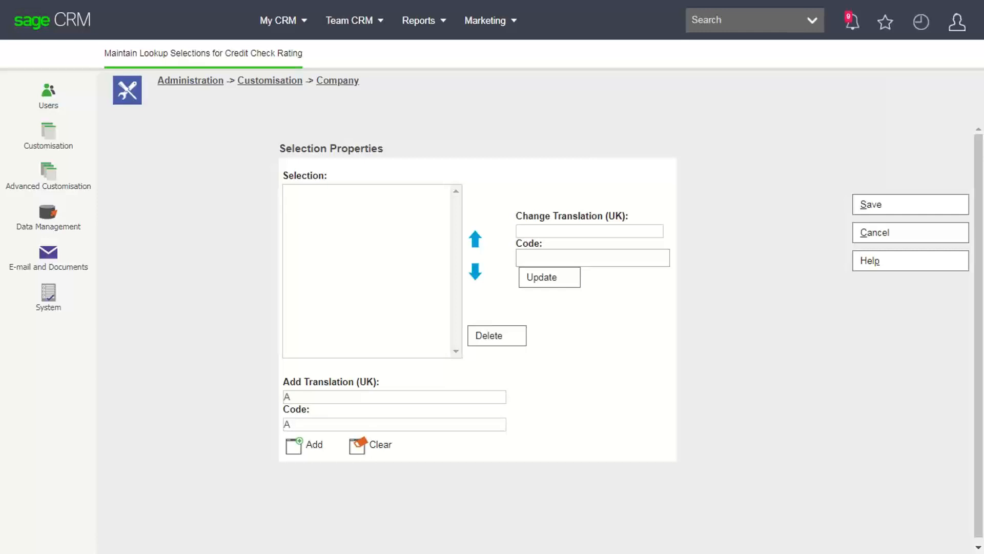
pyautogui.press('Return')
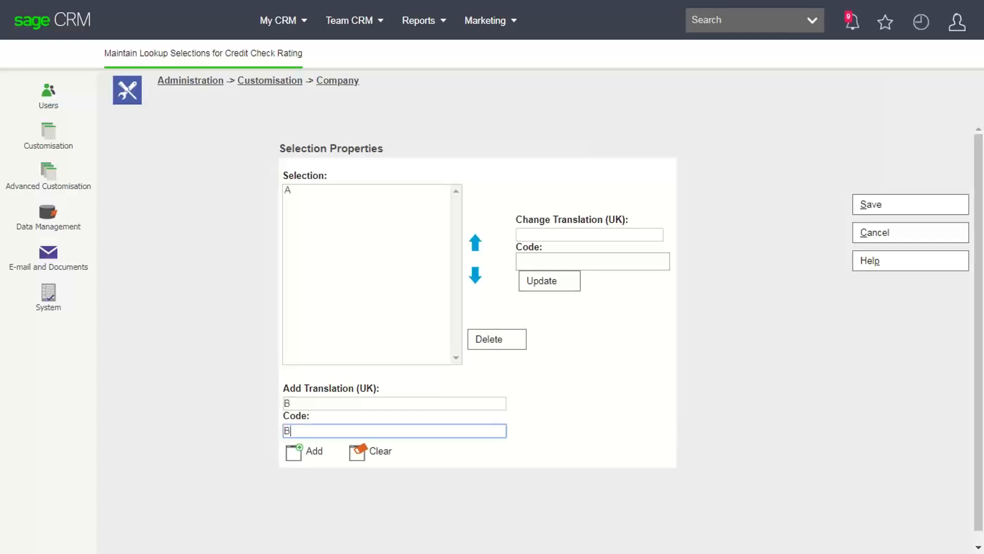
pyautogui.press('Return')
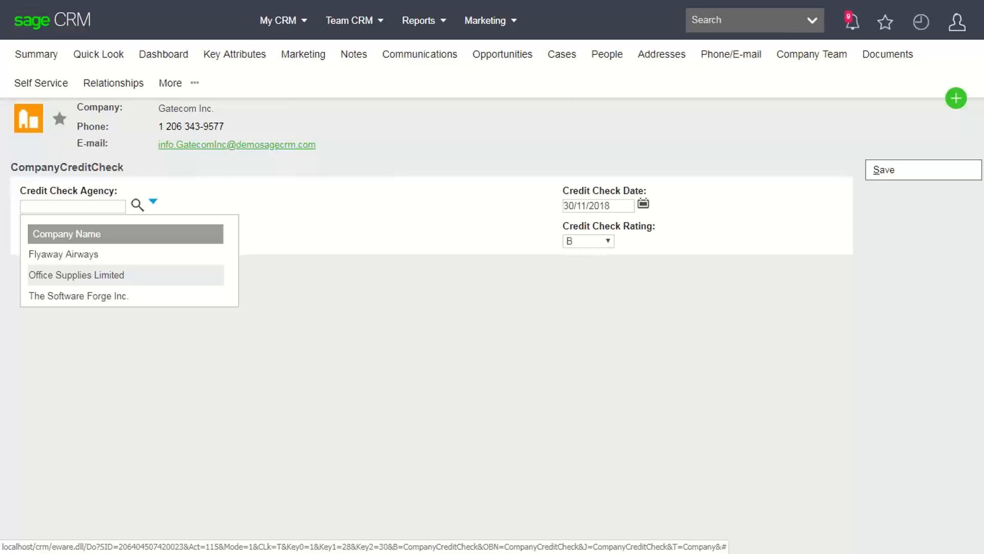
# - Choose Flyaway Airways as Gatecom Inc.'s credit check agency
pyautogui.click(64, 254)
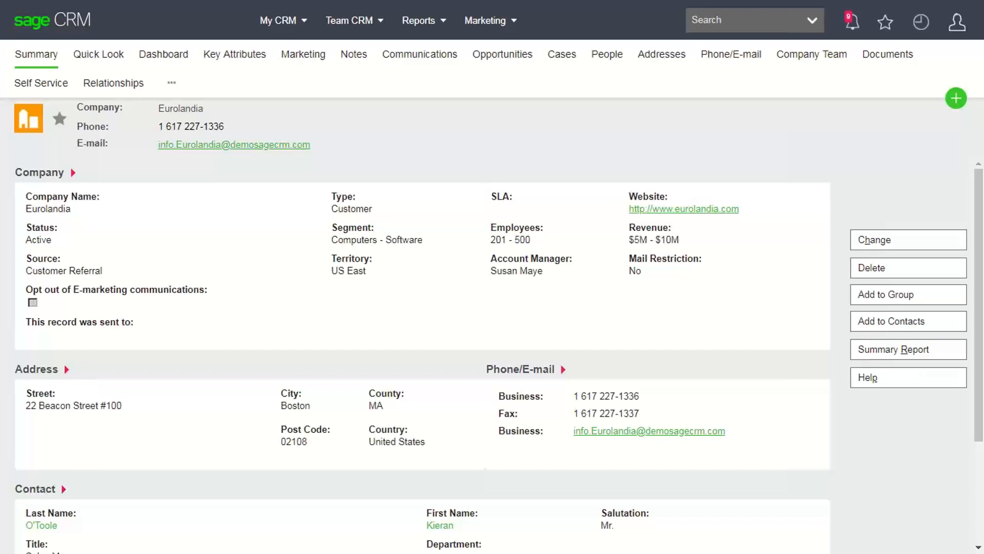
# - Show Eurolandia's three opportunities, then bring up the My CRM menu
pyautogui.click(502, 54)
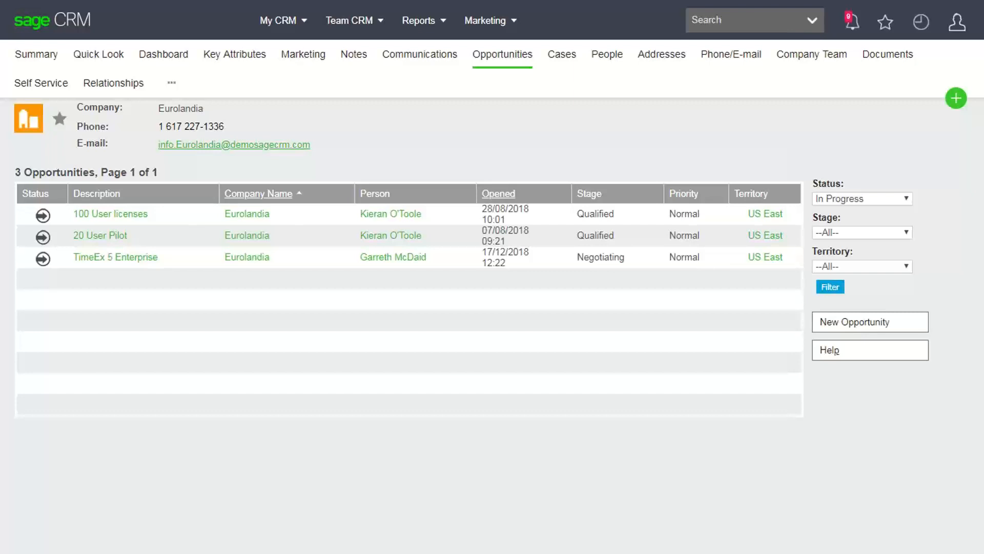
pyautogui.click(283, 20)
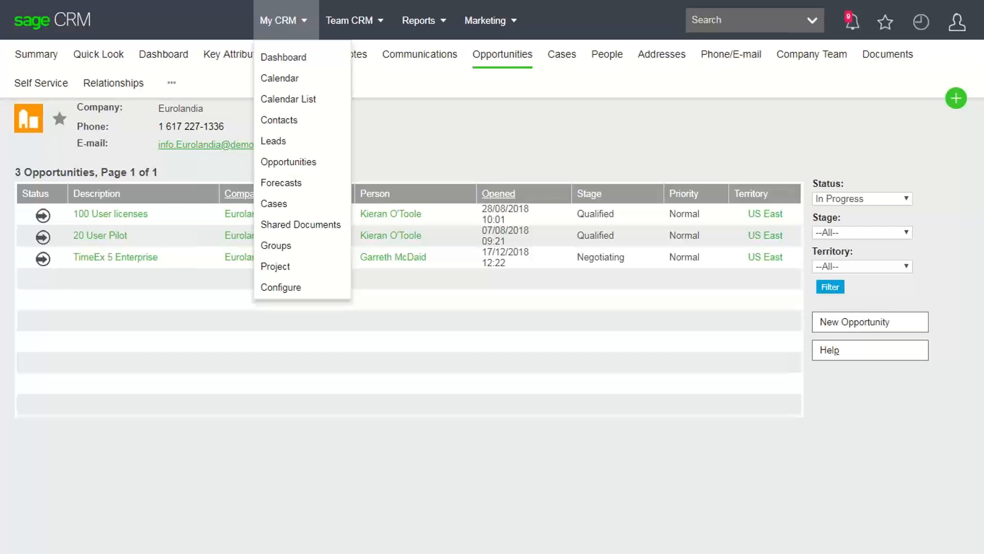
# - Show your own Opportunities list, with the June Website Offer lead for Accantia Ltd
pyautogui.click(288, 162)
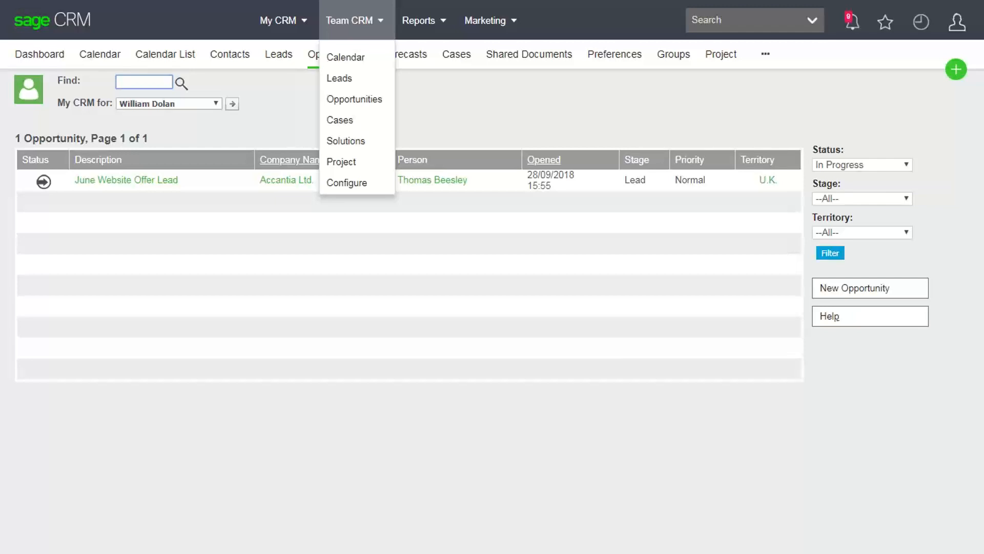
# - View the Operations team's opportunities, which shows none, then go to Administration
pyautogui.click(354, 100)
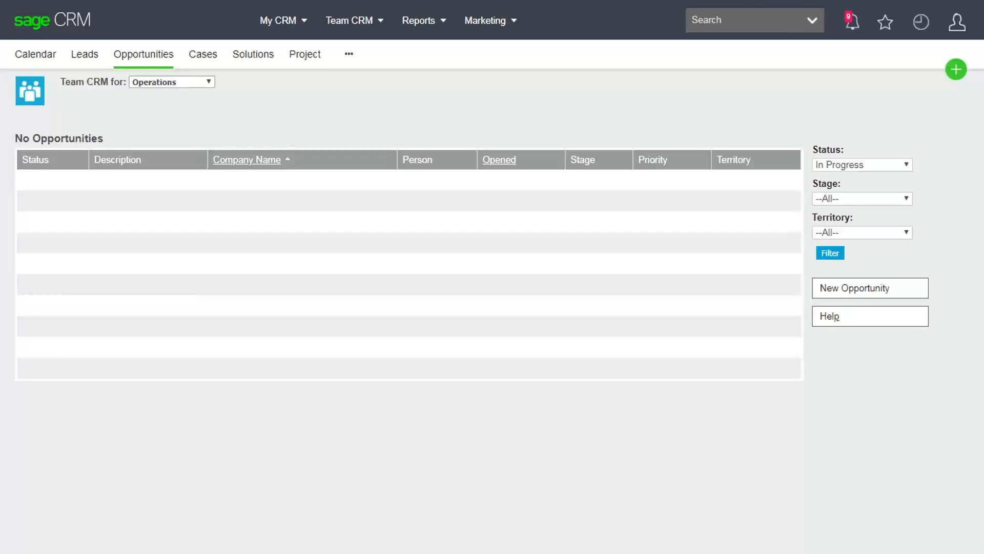
pyautogui.moveTo(957, 23)
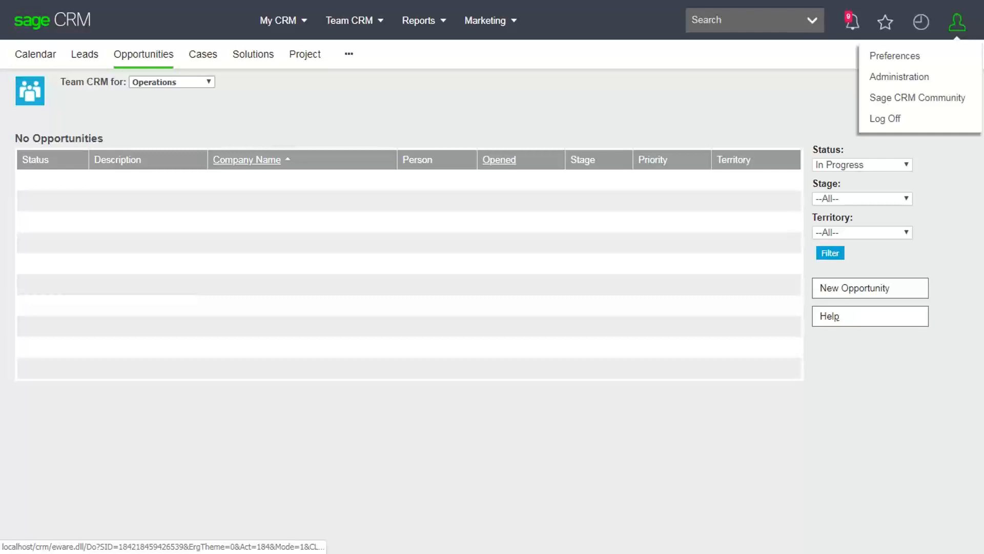
pyautogui.click(900, 76)
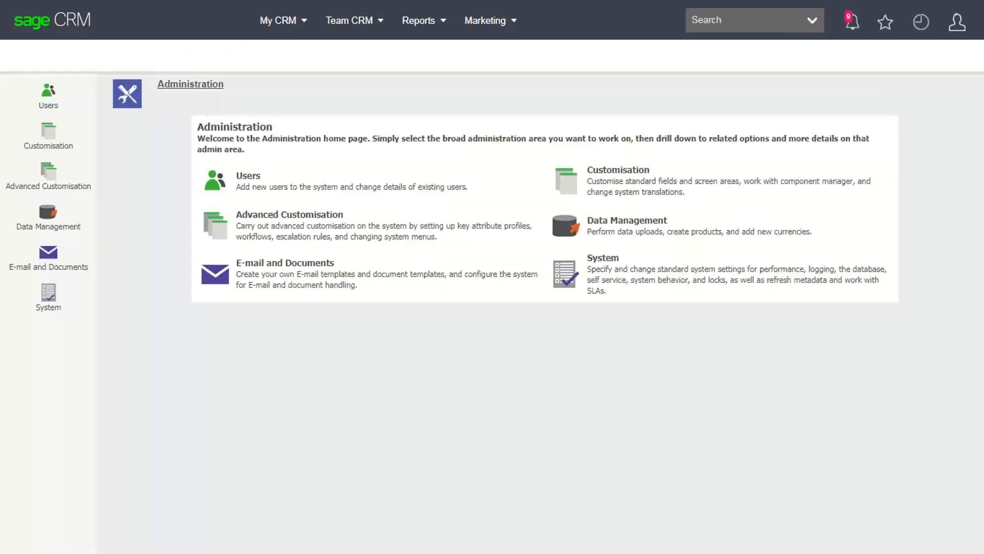
# - Open the Customisation settings from the Administration home page
pyautogui.click(617, 170)
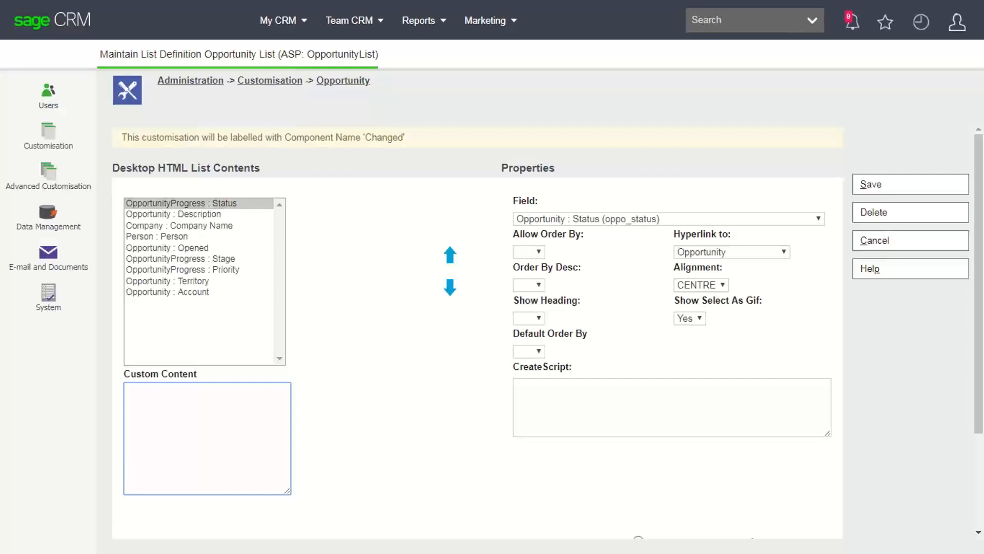
# - Check the Field choices for the Status column, then close them, keeping Status
pyautogui.click(669, 219)
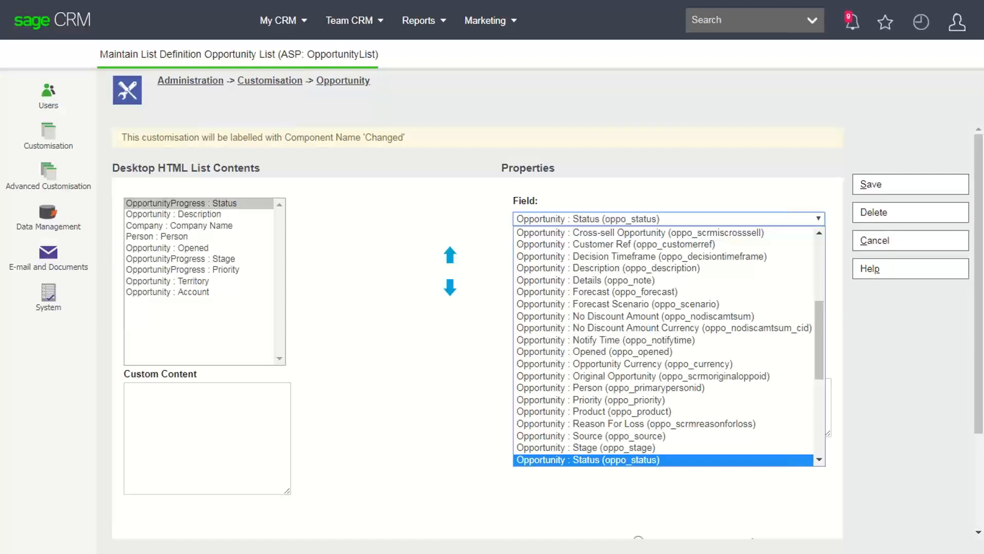
pyautogui.press('Escape')
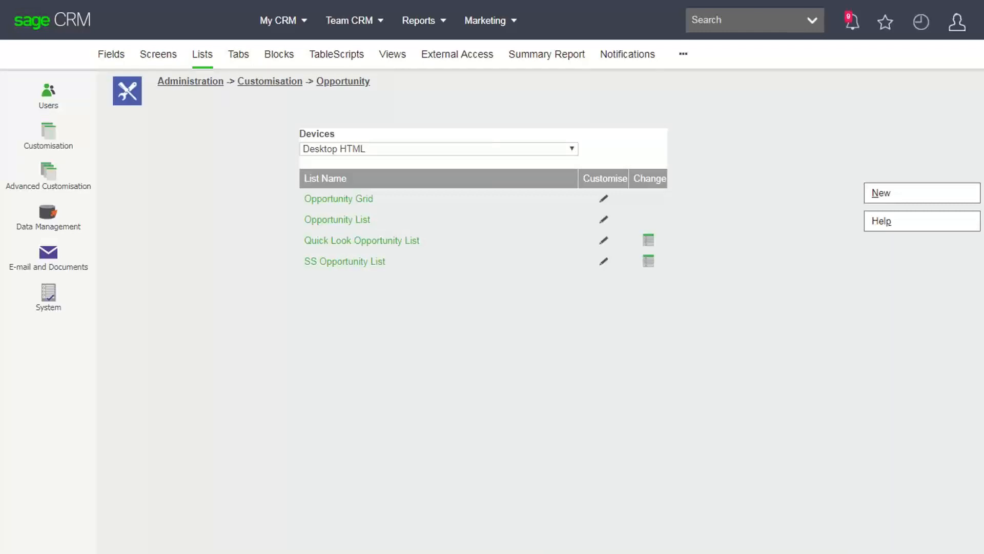
# - Show your seven opportunities under My CRM, now with Company Name and Person ahead of Description
pyautogui.click(285, 21)
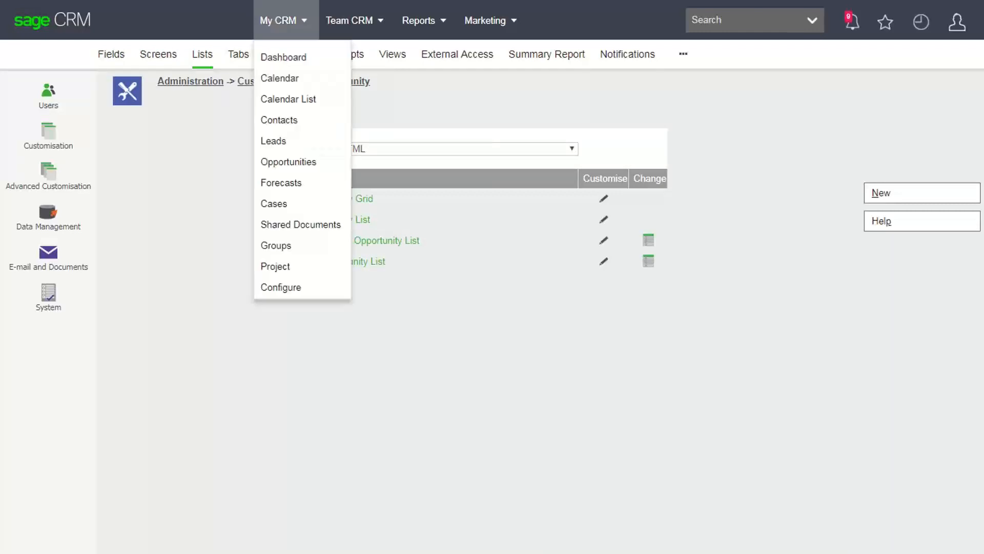
pyautogui.click(288, 162)
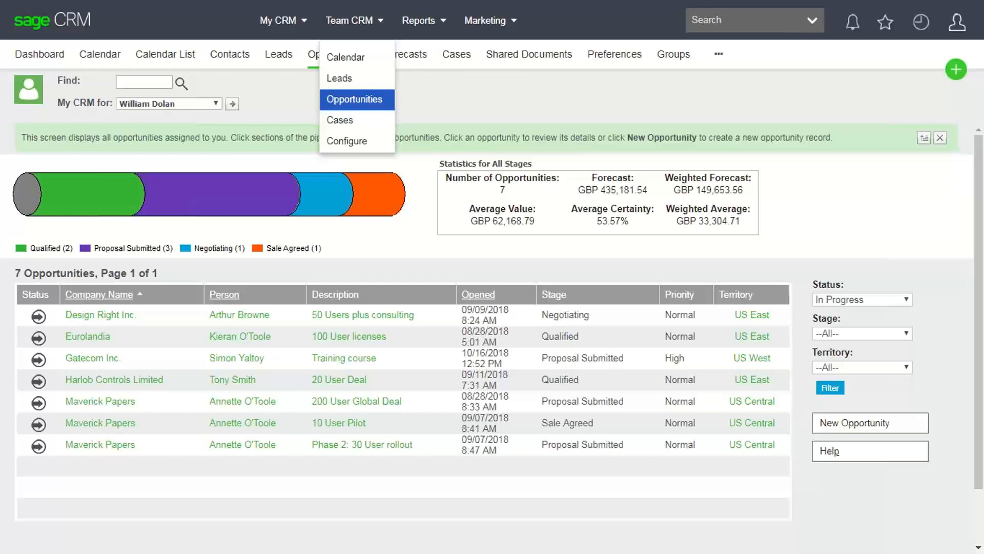
# - Show the Direct Sales team's 45 opportunities, then bring up recently viewed records
pyautogui.click(354, 99)
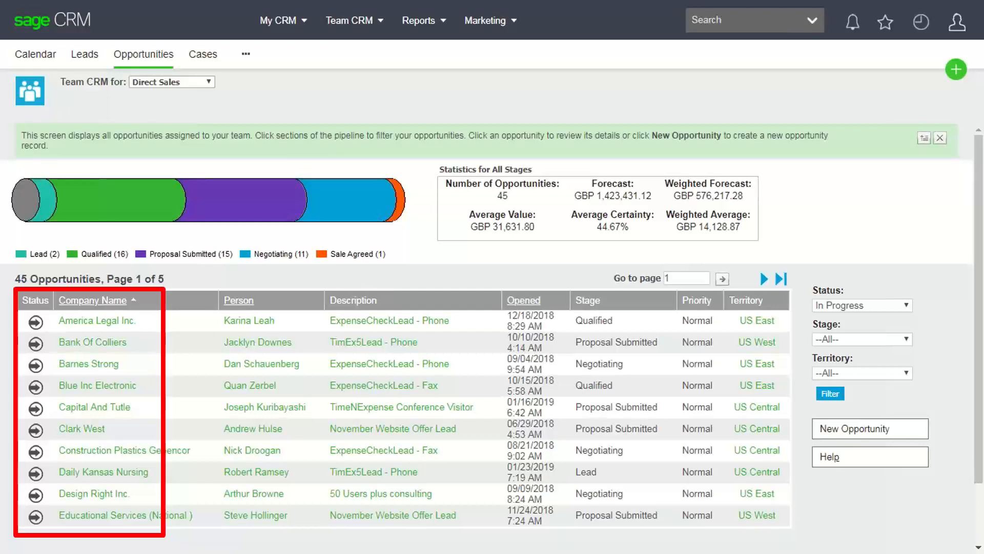
pyautogui.click(921, 22)
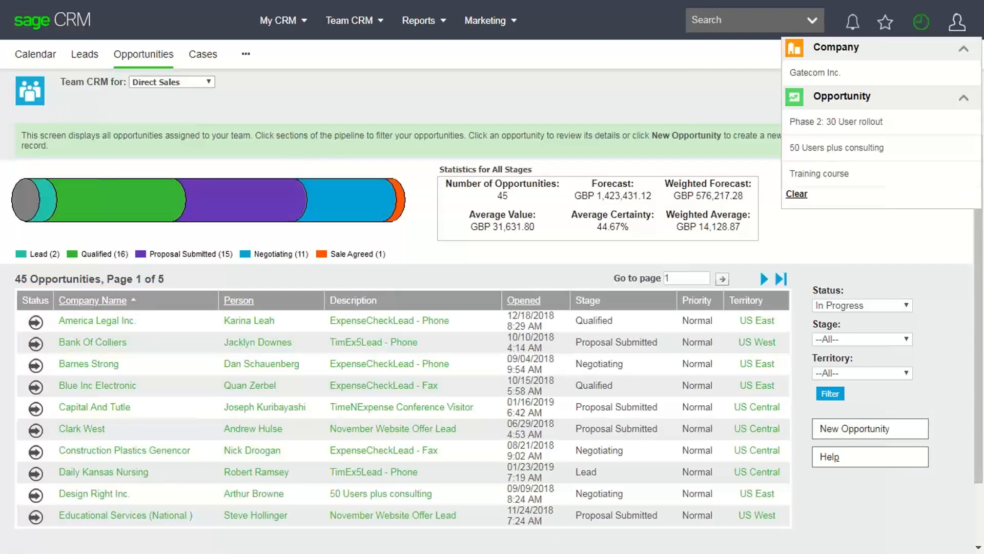
# - Open Gatecom Inc. from recent items and list its three in-progress opportunities
pyautogui.click(815, 73)
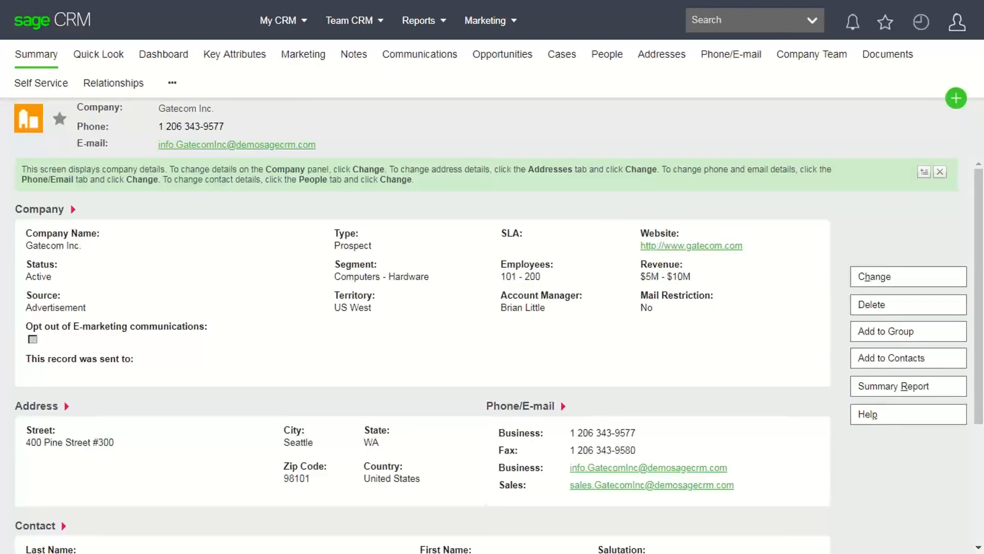
pyautogui.click(503, 54)
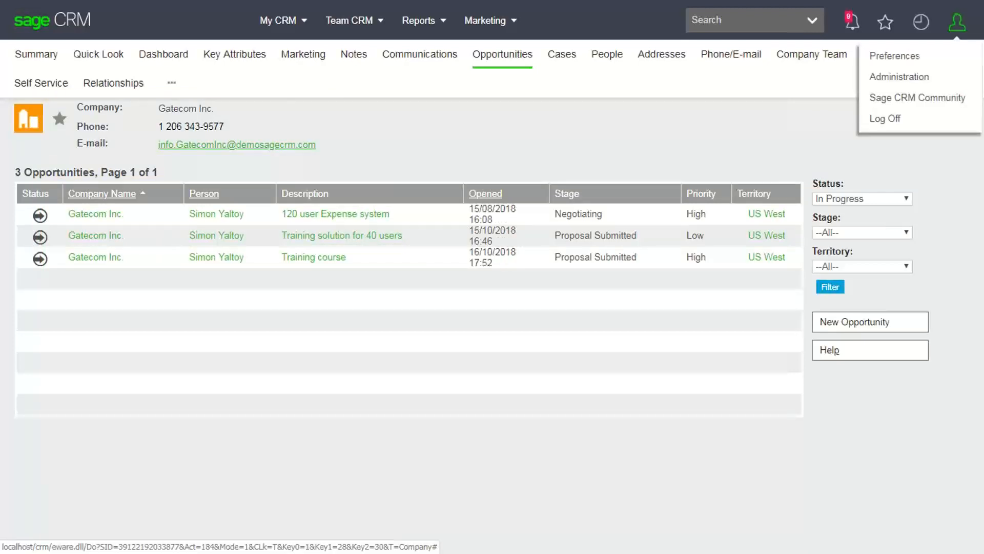
# - Go to the Administration home page to reach the Opportunity List definition
pyautogui.click(899, 77)
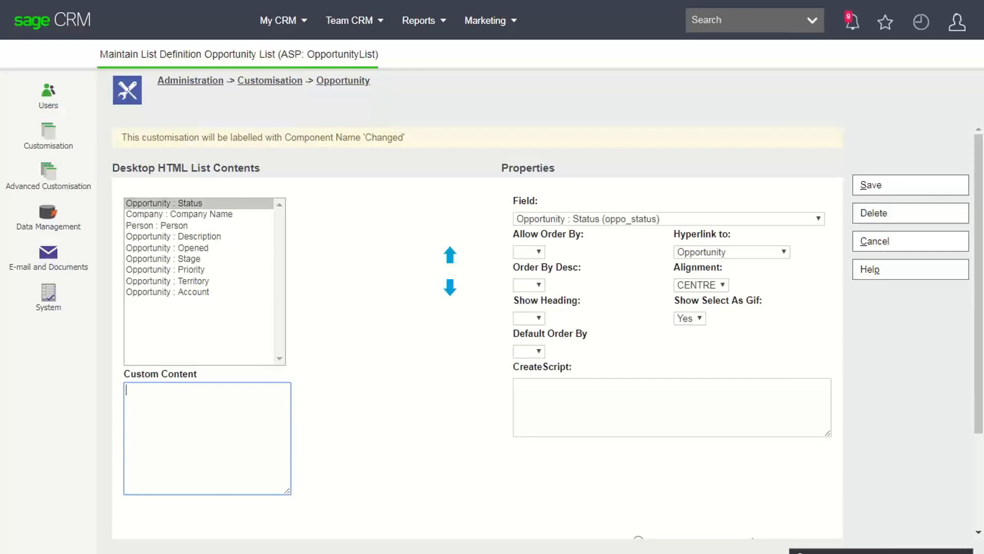
# - Select the 'Company : Company Name' column to load its properties
pyautogui.click(179, 214)
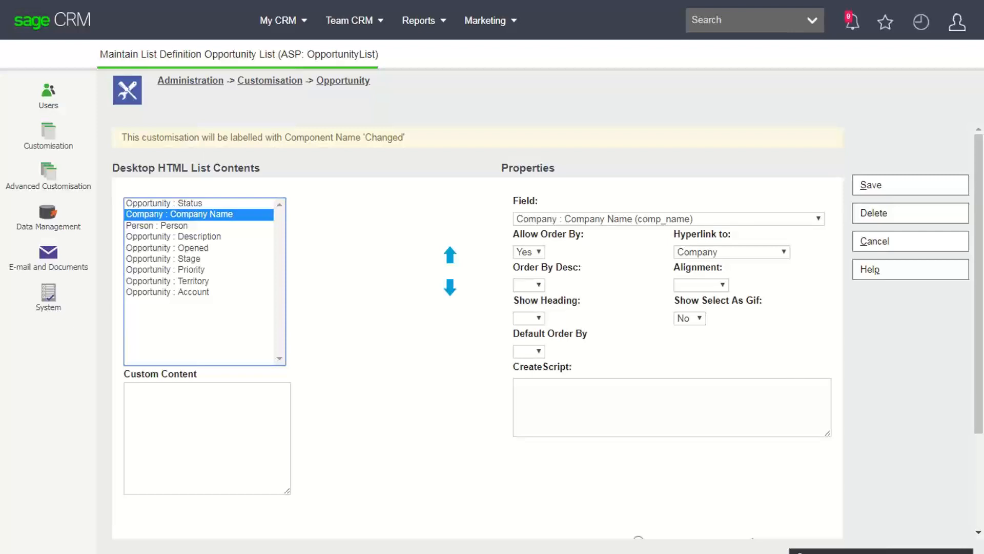
# - Paste the four-line script into the Company Name column's CreateScript box
pyautogui.click(666, 405)
pyautogui.write("if(CRM.GetContextInfo('company','comp_companyid') { Visible = false; }")
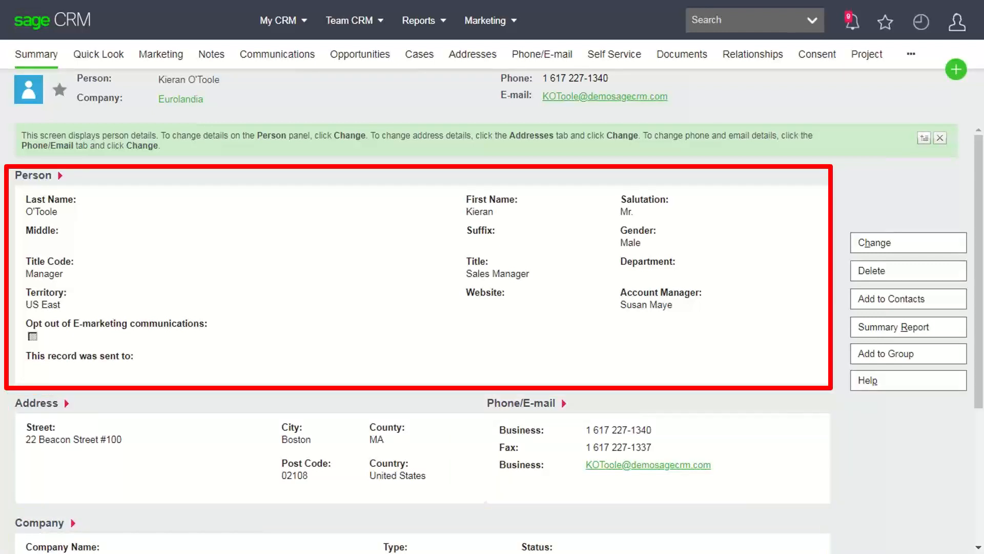
# - Go to Administration > Customisation and select the Person entity to list its fields
pyautogui.click(957, 22)
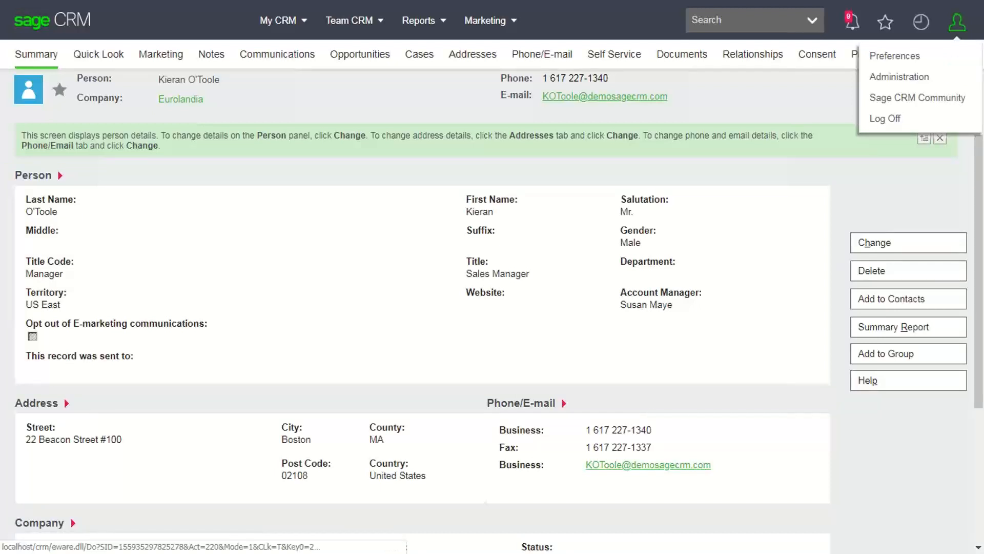
pyautogui.click(899, 77)
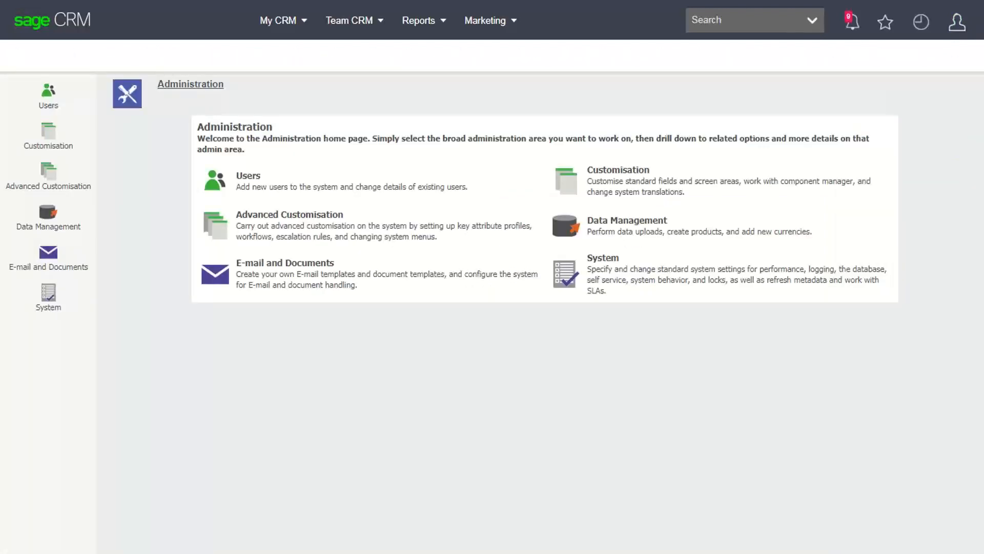
pyautogui.click(618, 170)
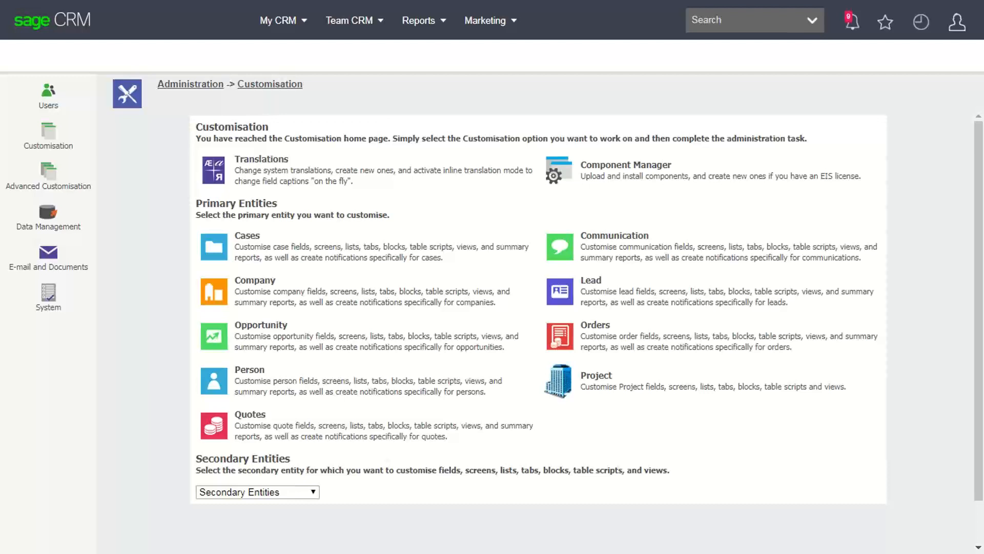
pyautogui.click(249, 370)
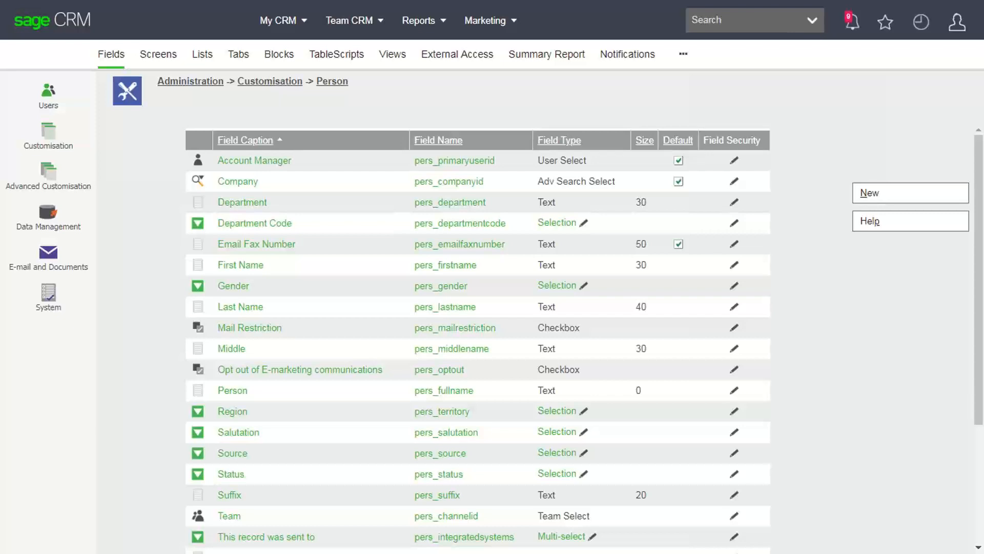
# - Turn on inline customisation for Person screens, then bring up the recently viewed records list
pyautogui.click(158, 54)
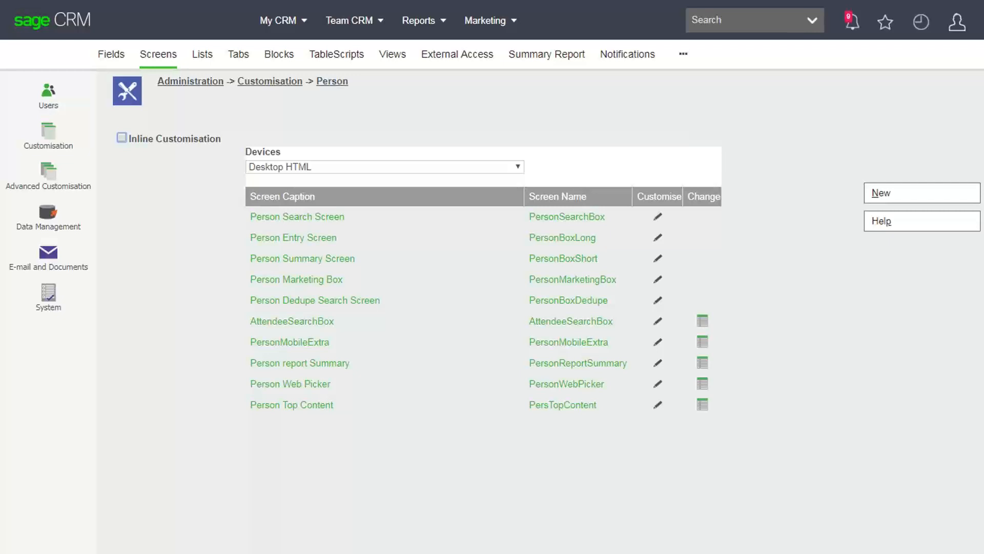
pyautogui.click(122, 138)
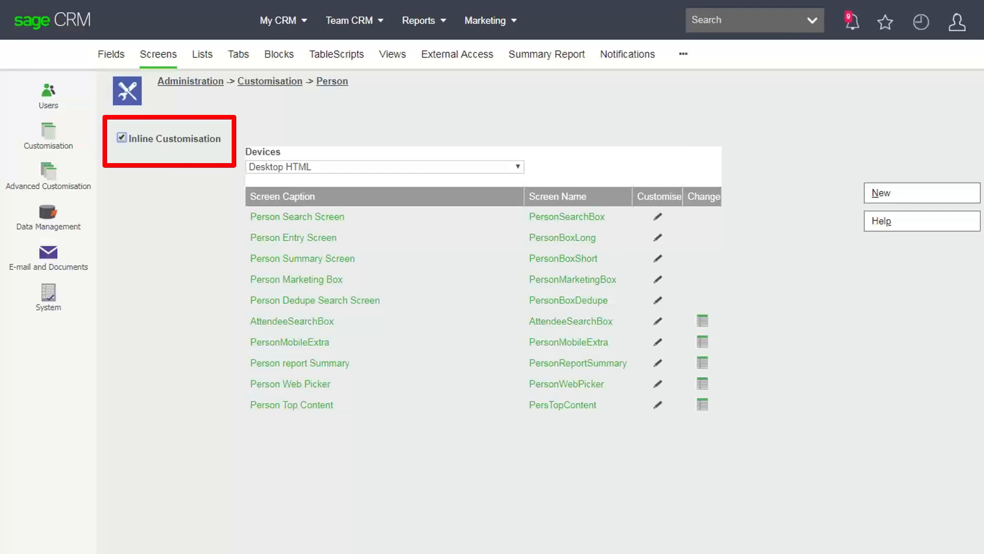
pyautogui.click(921, 21)
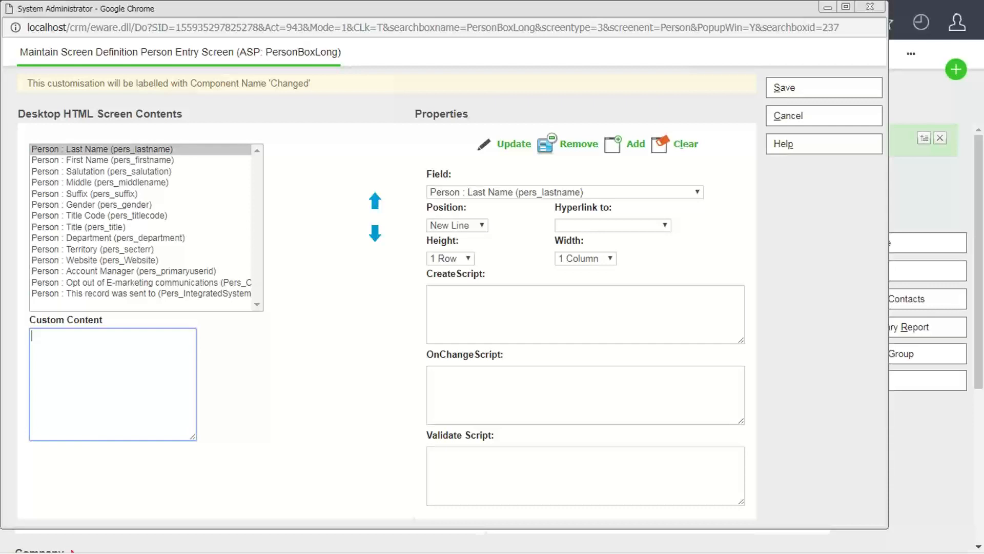
# - Select the Gender field in the Person Entry Screen contents list
pyautogui.click(92, 205)
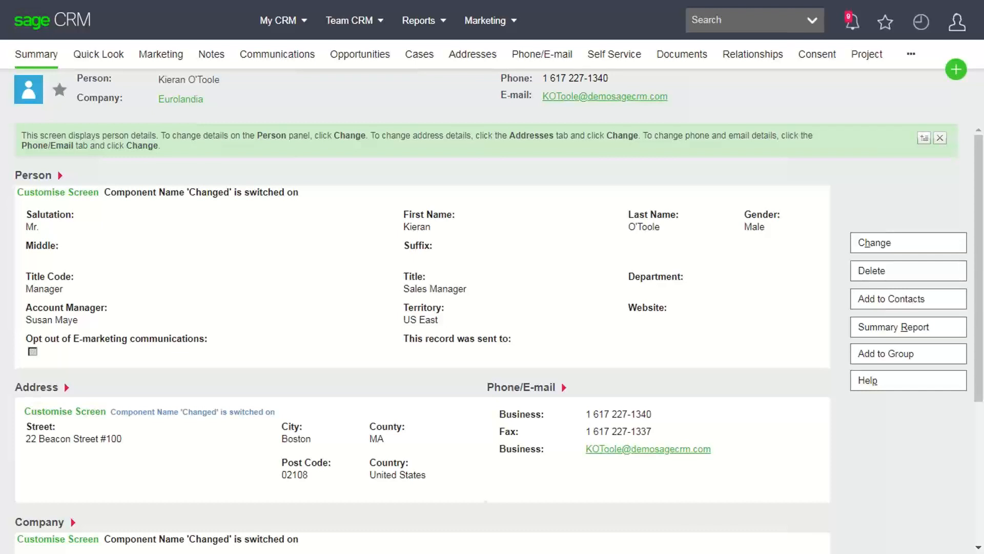
# - Review another person's record, with Last Name first in the Person panel
pyautogui.moveTo(957, 23)
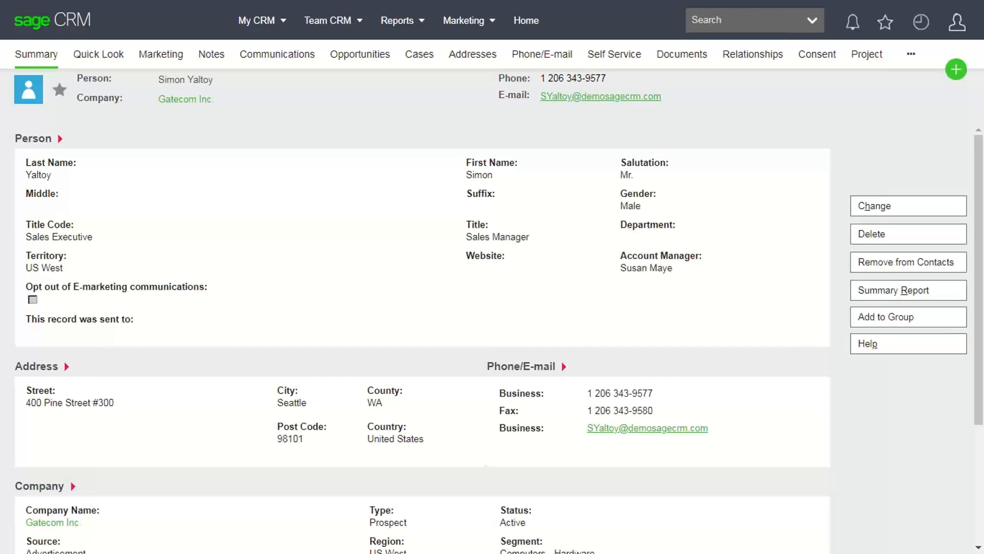
pyautogui.moveTo(957, 22)
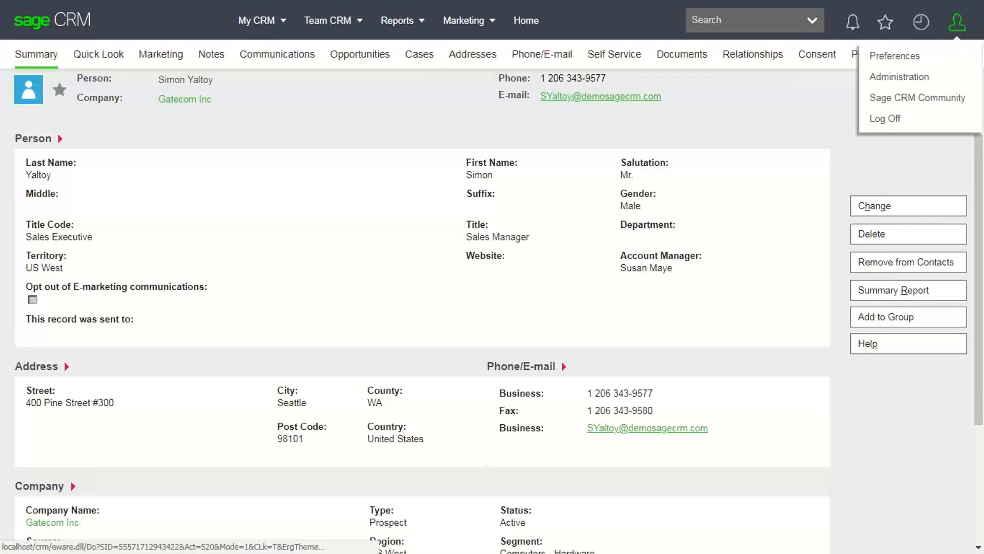
# - Show the Person entity's Screens list under Administration > Customisation, with inline customisation unchecked
pyautogui.click(899, 77)
pyautogui.click(618, 170)
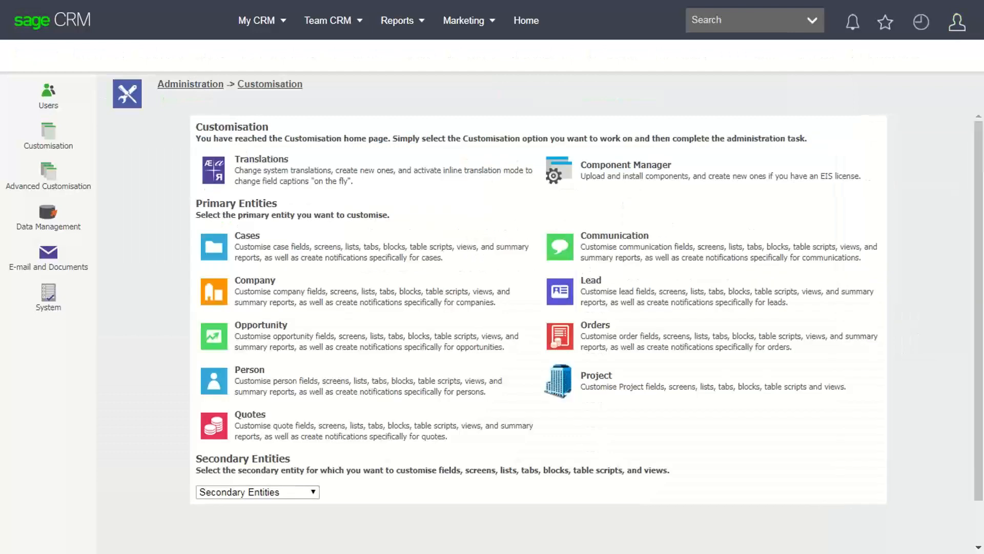
pyautogui.click(250, 369)
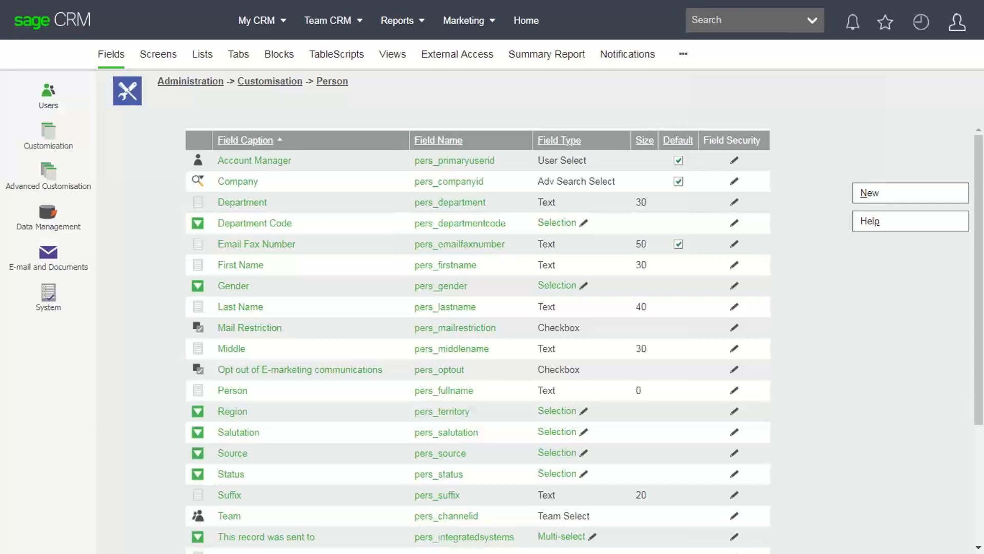
pyautogui.click(158, 54)
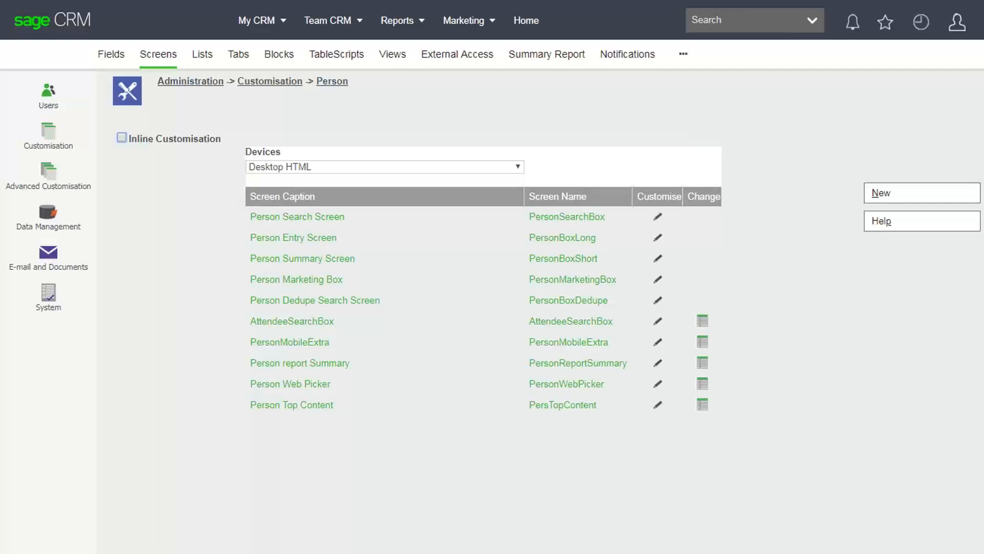
# - Open the Recent items dropdown in the top bar over the Person screens page
pyautogui.click(921, 22)
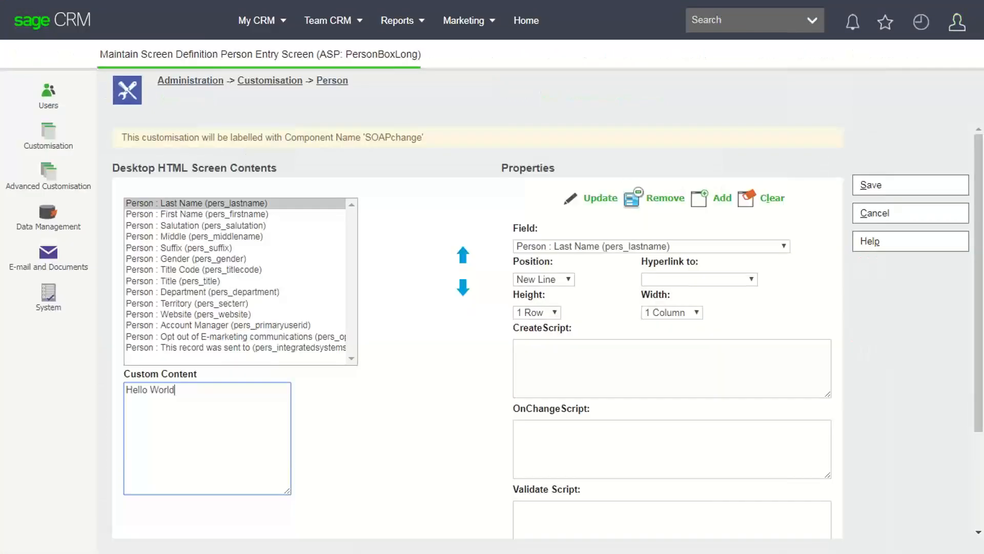
# - Paste the checkCase script into Custom Content and give First Name the same checkCase OnChangeScript as Last Name
pyautogui.hotkey('ctrl', 'v')
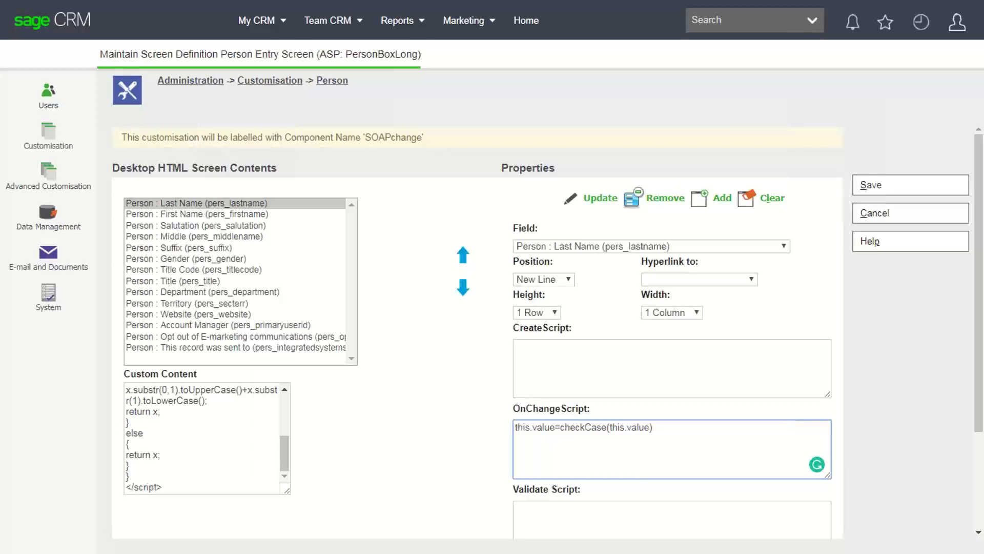
pyautogui.hotkey('ctrl', 'a')
pyautogui.hotkey('ctrl', 'c')
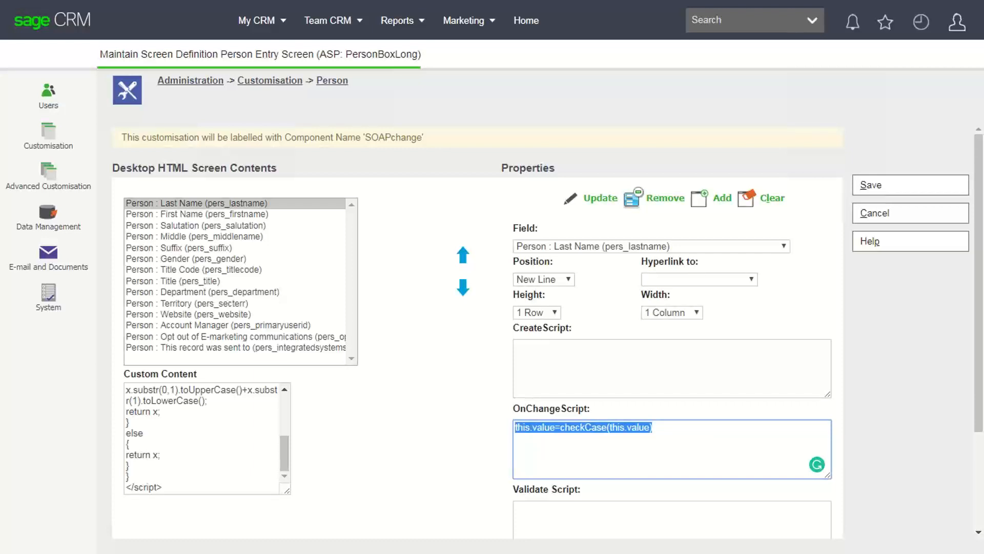
pyautogui.click(196, 214)
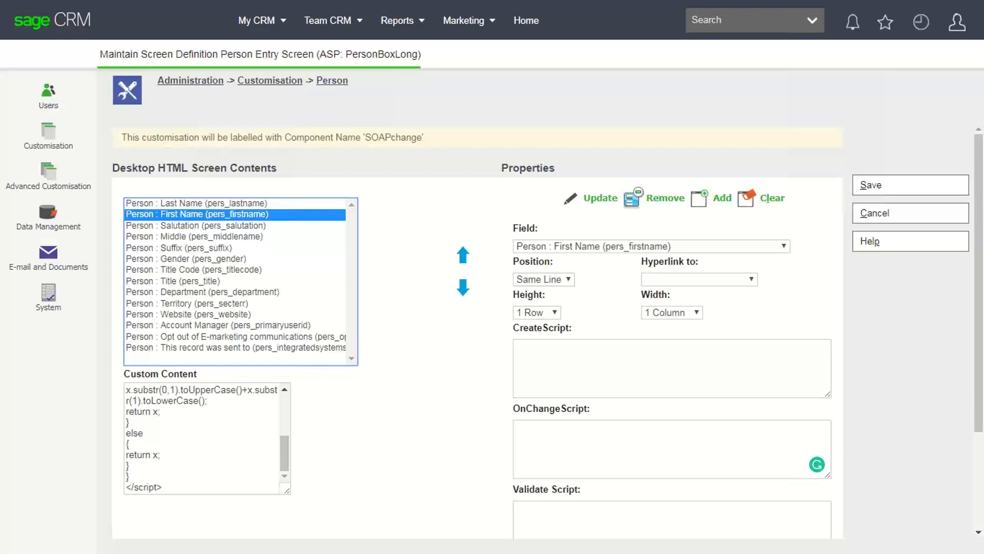
pyautogui.click(671, 449)
pyautogui.hotkey('ctrl', 'v')
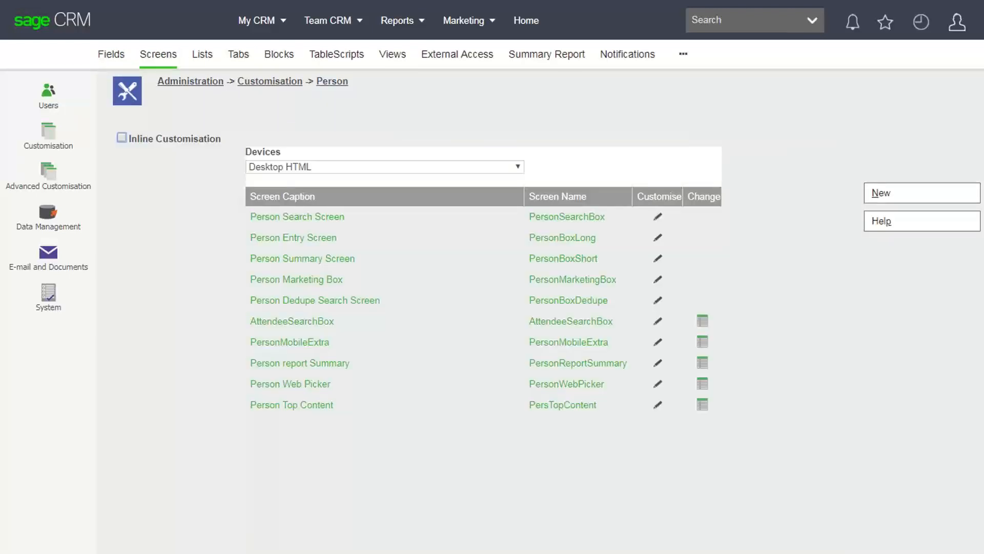
# - Open the person record from the Recent list and put its details into edit mode
pyautogui.click(921, 22)
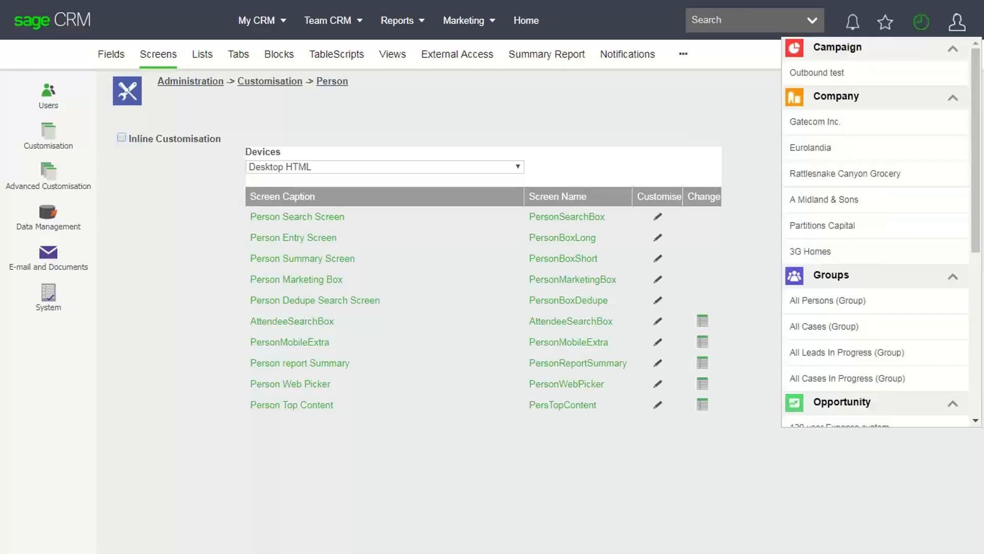
pyautogui.scroll(-5, 875, 230)
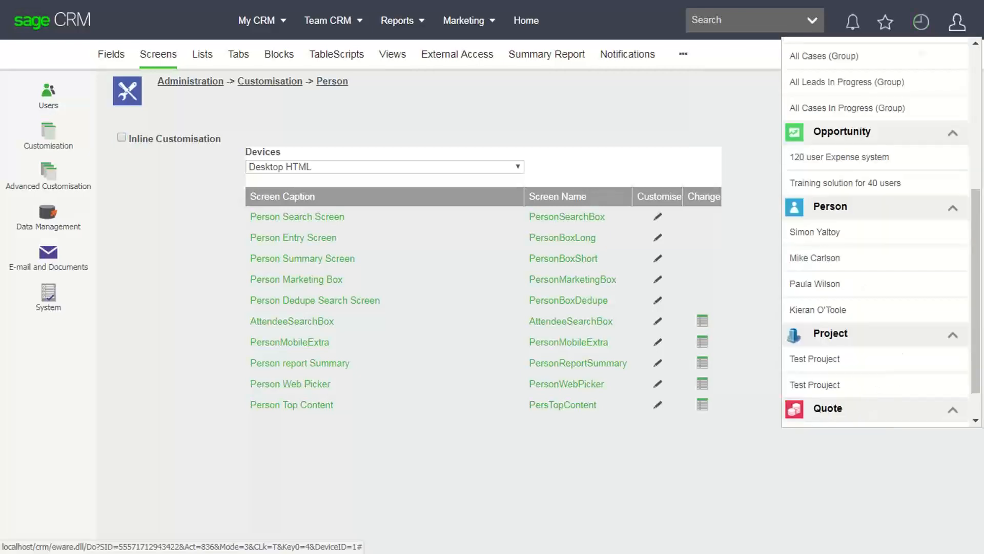
pyautogui.click(815, 232)
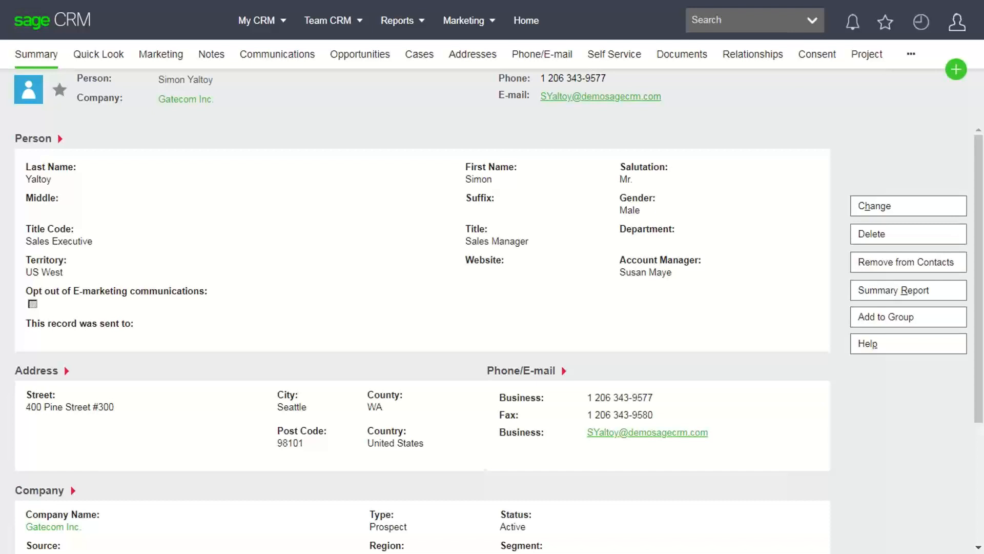
pyautogui.click(908, 206)
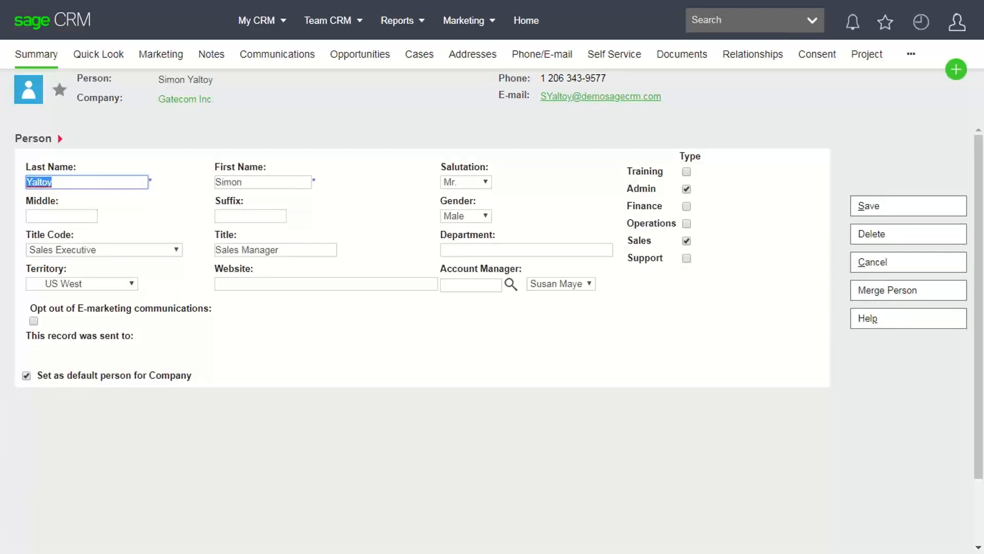
# - Enter the last name as YALTOY and leave the field to see it recapitalised
pyautogui.write('YALTOY')
pyautogui.press('Tab')
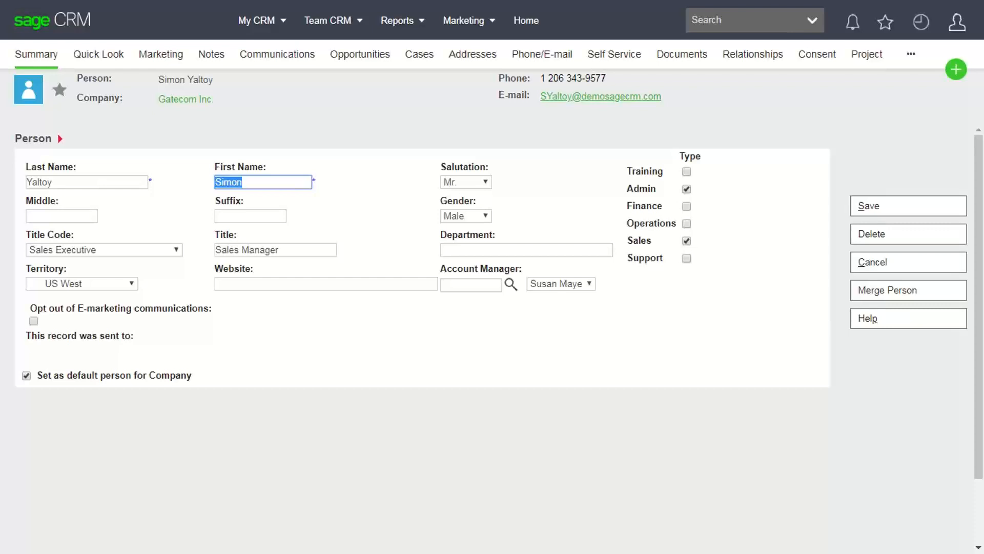
pyautogui.click(957, 22)
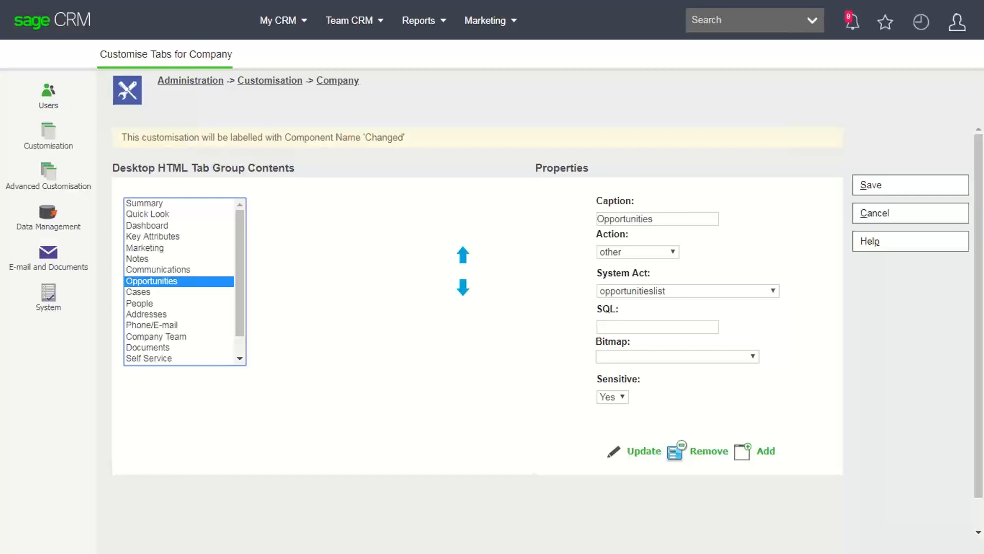
# - Enter comp_type ='customer' as the Opportunities tab's SQL condition
pyautogui.click(658, 327)
pyautogui.write("comp_type ='customer'")
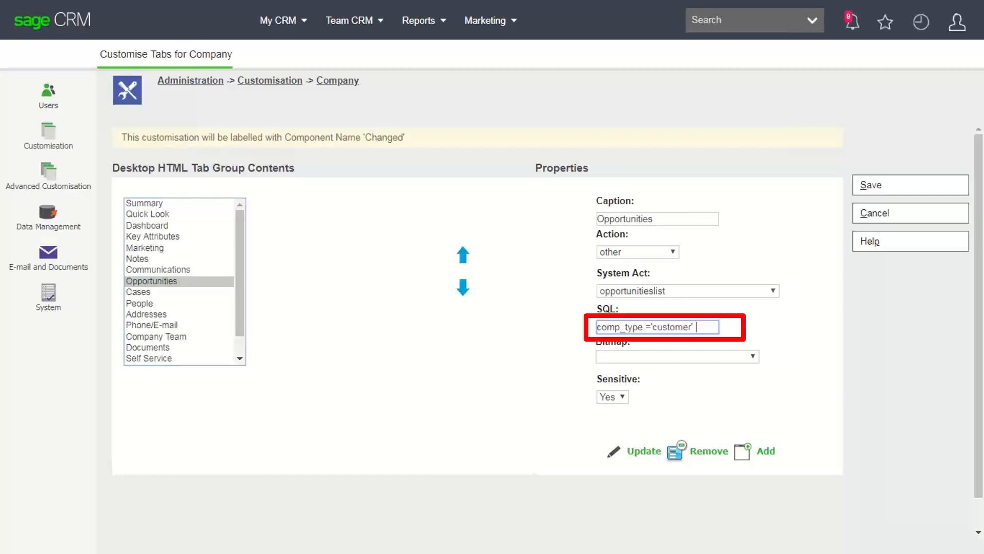